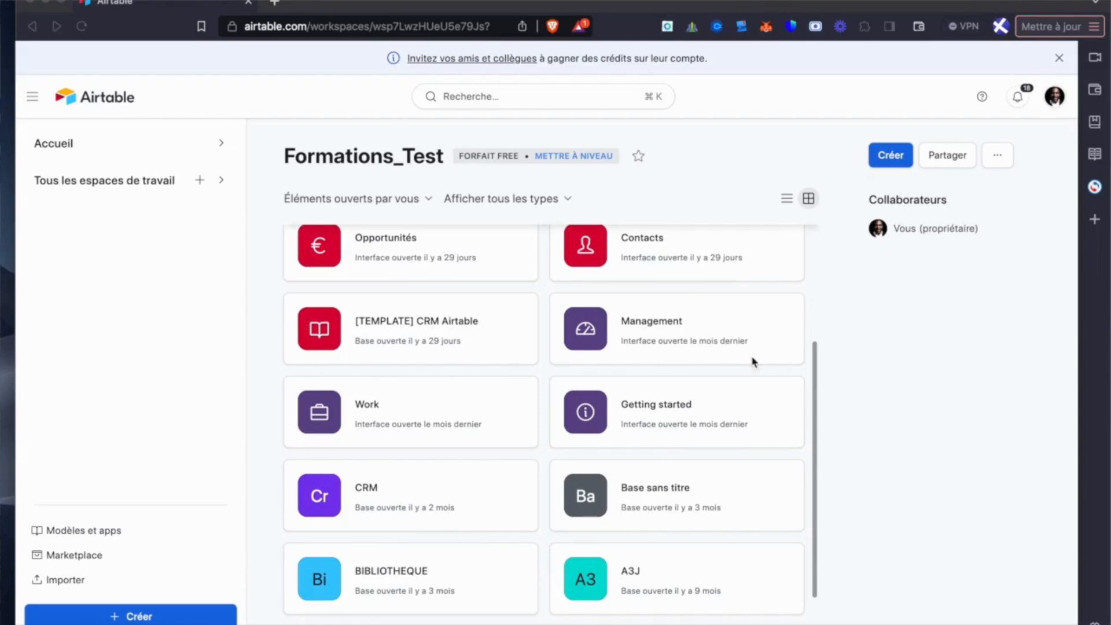
- Create a new base in the Formations_Test workspace and dismiss its getting-started panel
click(886, 159)
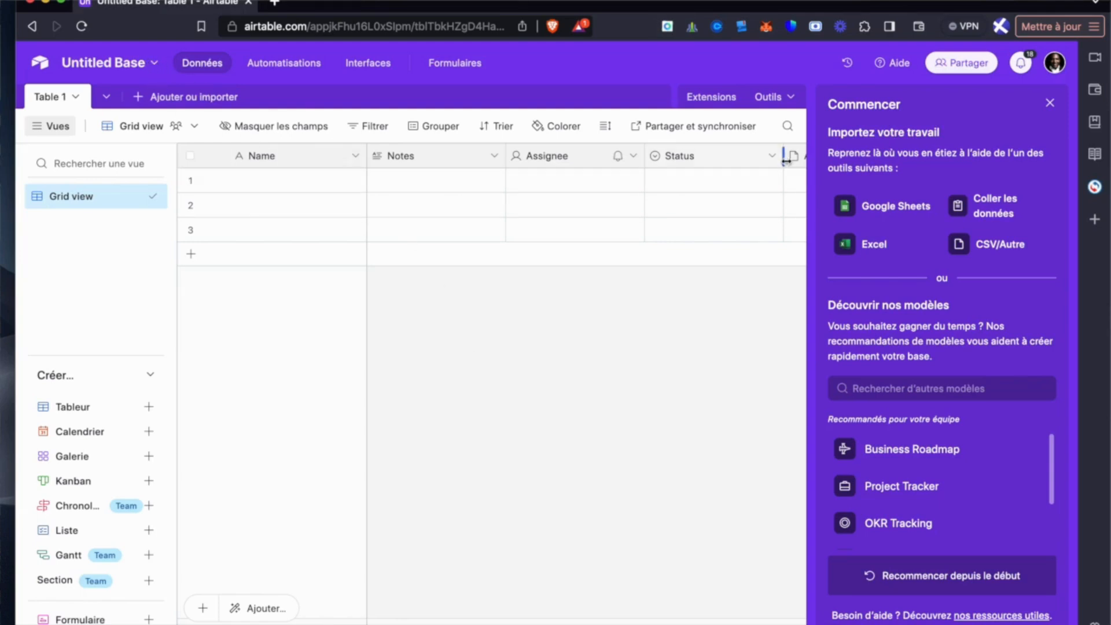
click(1049, 105)
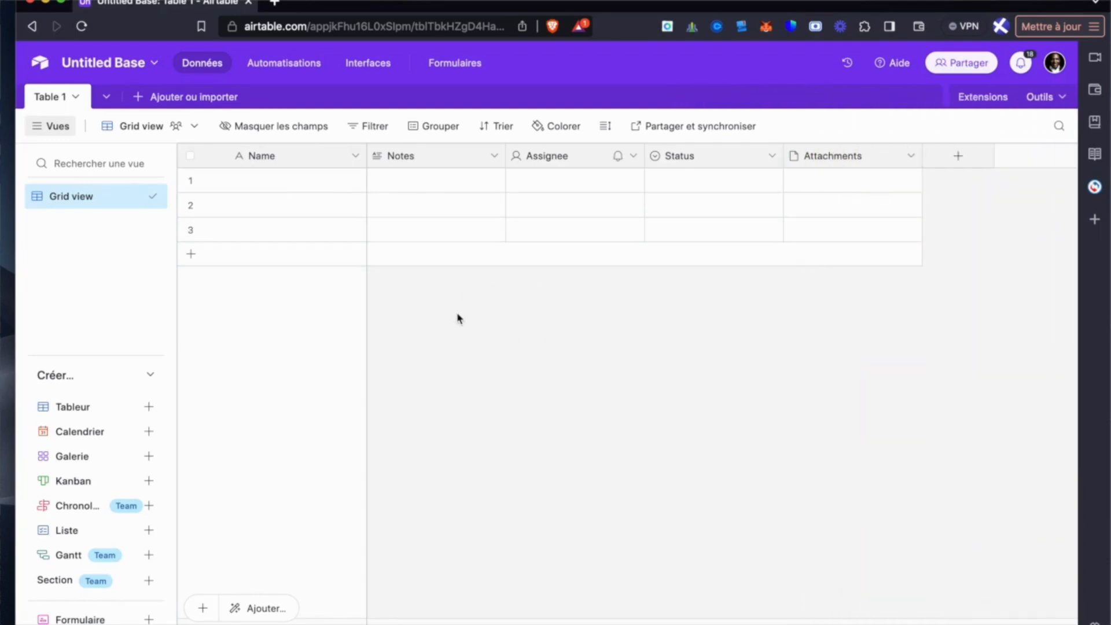
- Rename the new base as Association
click(155, 65)
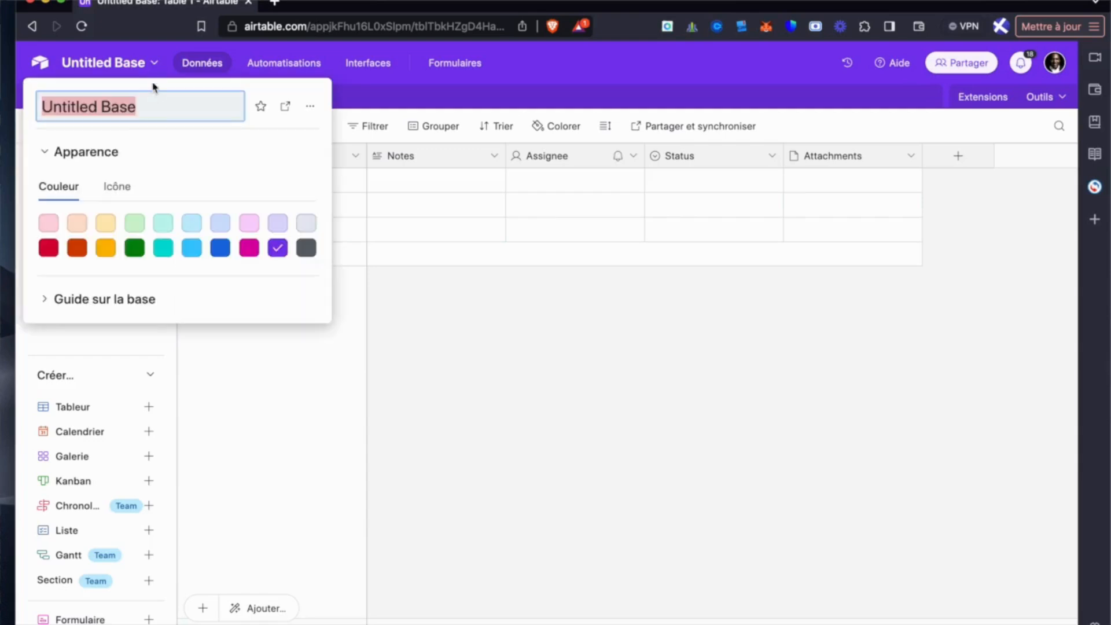
click(149, 100)
key(BackSpace)
key(BackSpace)
key(BackSpace)
key(BackSpace)
key(BackSpace)
key(BackSpace)
key(BackSpace)
key(BackSpace)
key(BackSpace)
key(BackSpace)
key(BackSpace)
key(BackSpace)
key(BackSpace)
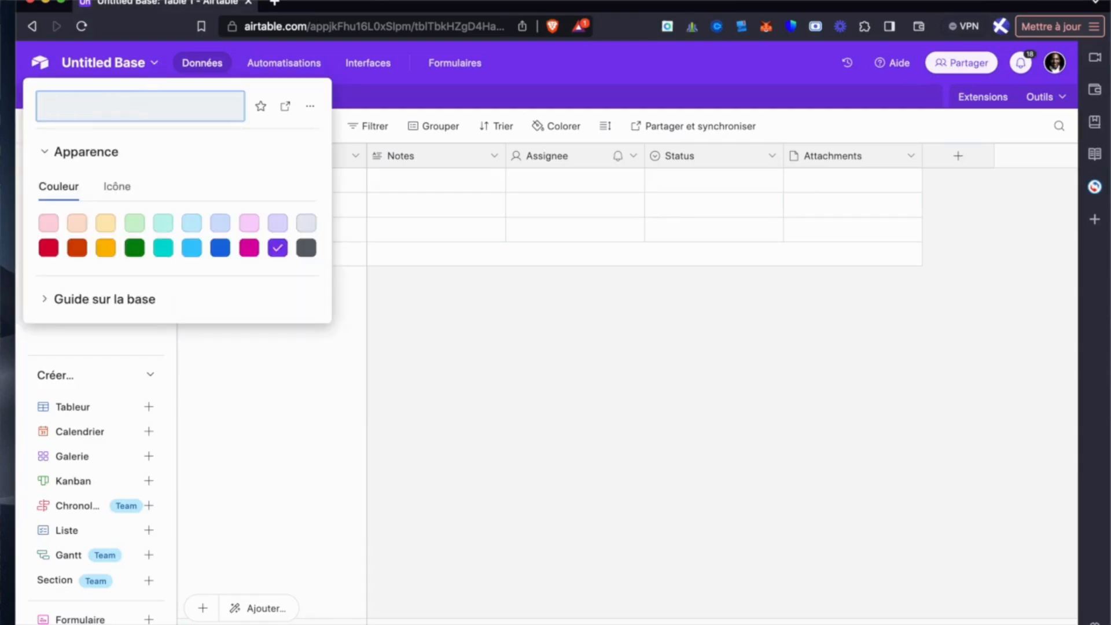
text(Association)
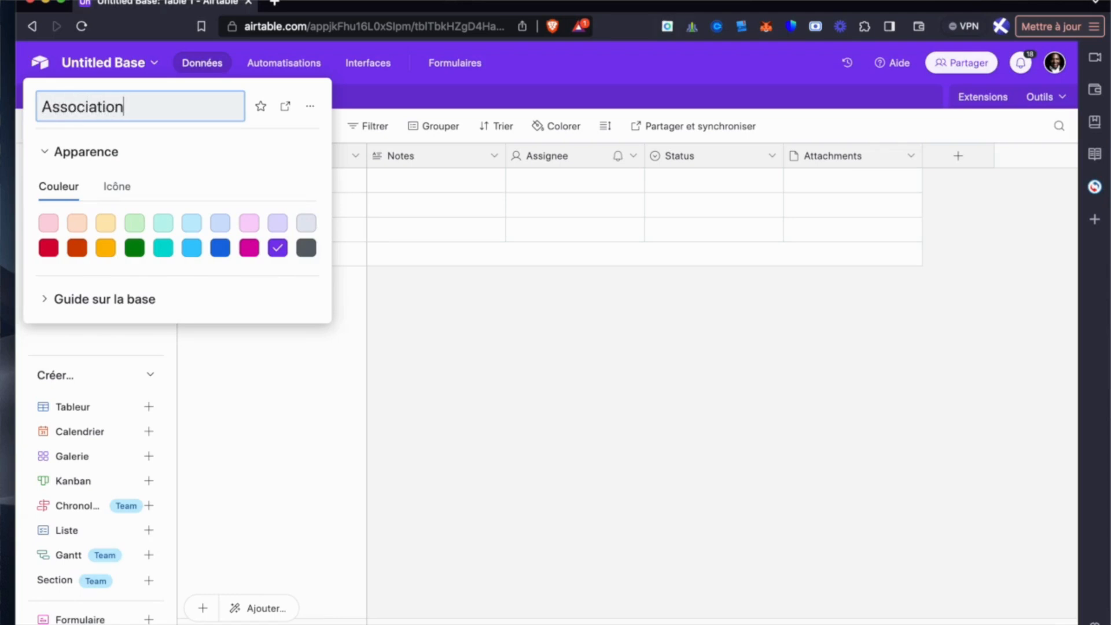
click(444, 362)
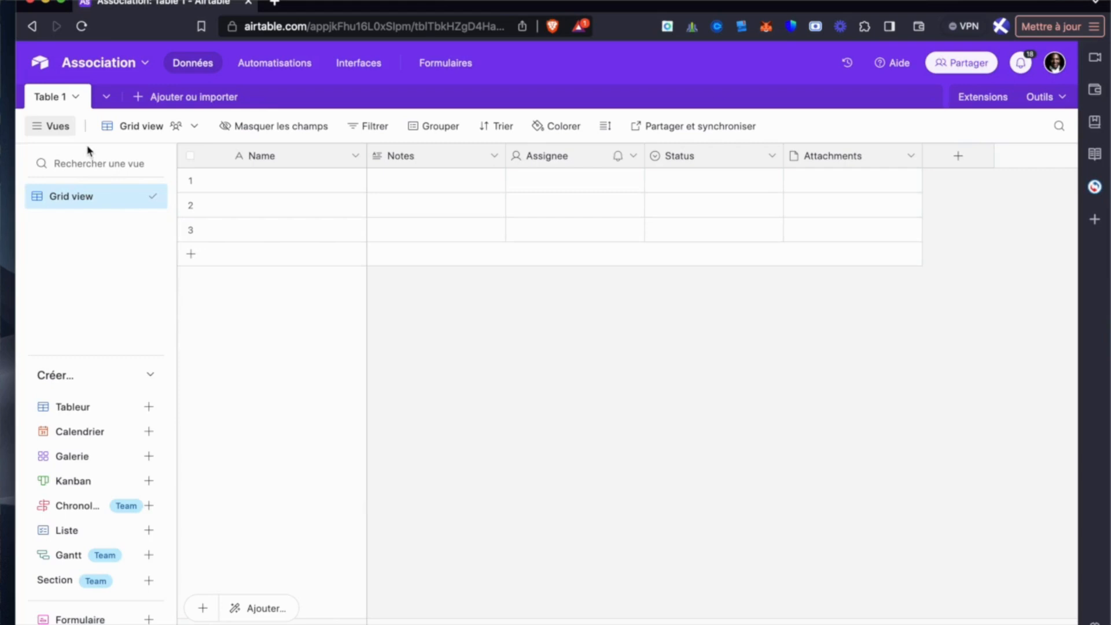
- Hide the list of views and delete the Notes, Assignee, Status and Attachments fields from Table 1
click(45, 132)
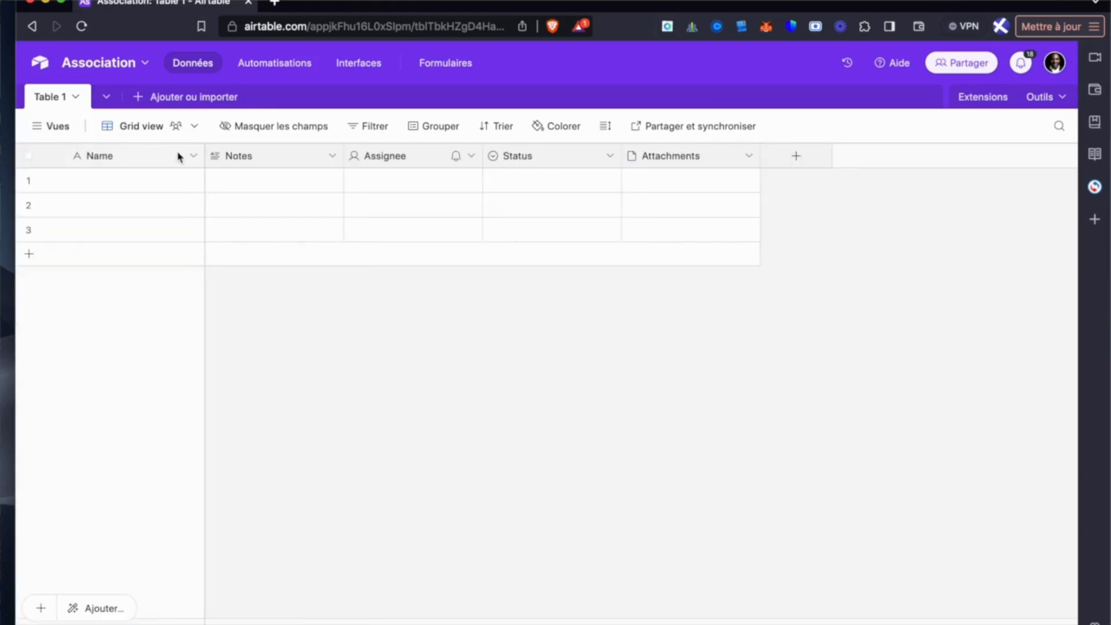
click(333, 157)
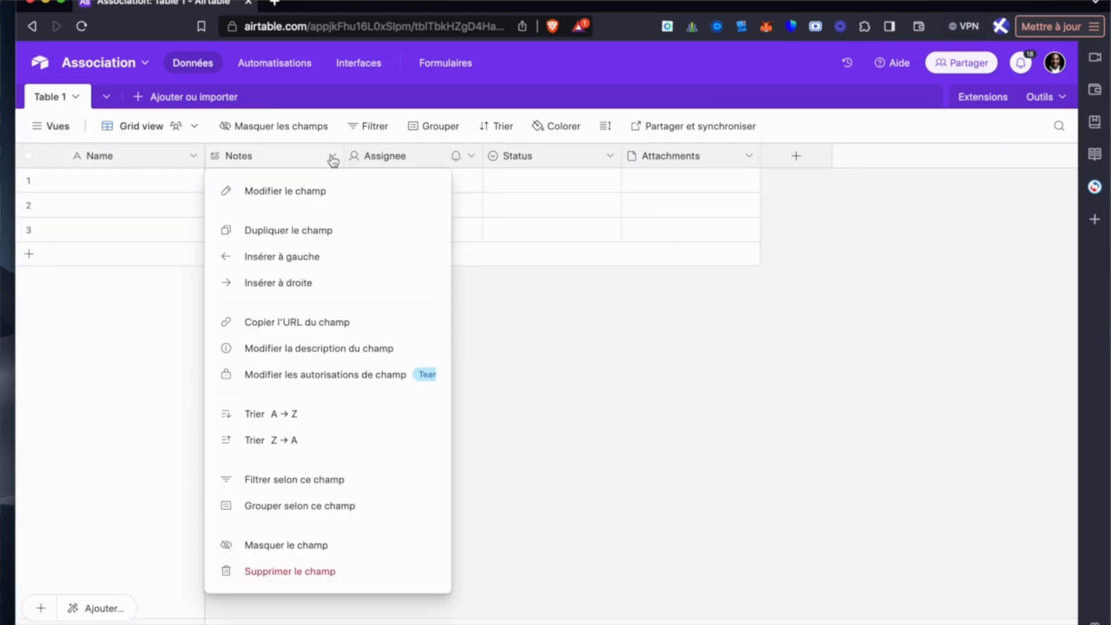
click(321, 573)
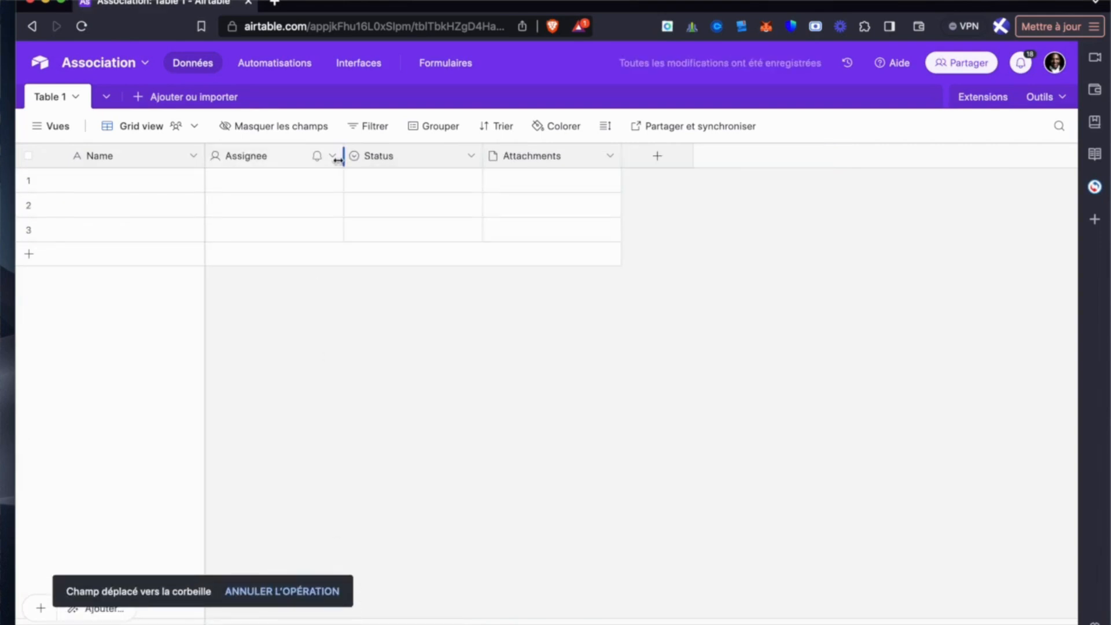
click(334, 157)
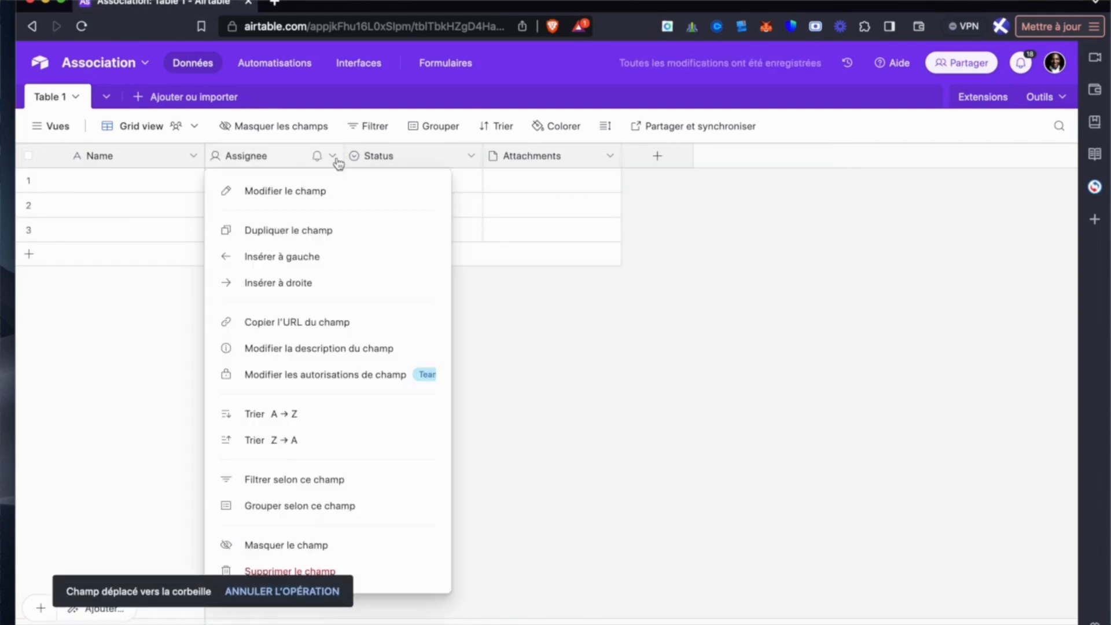
click(303, 572)
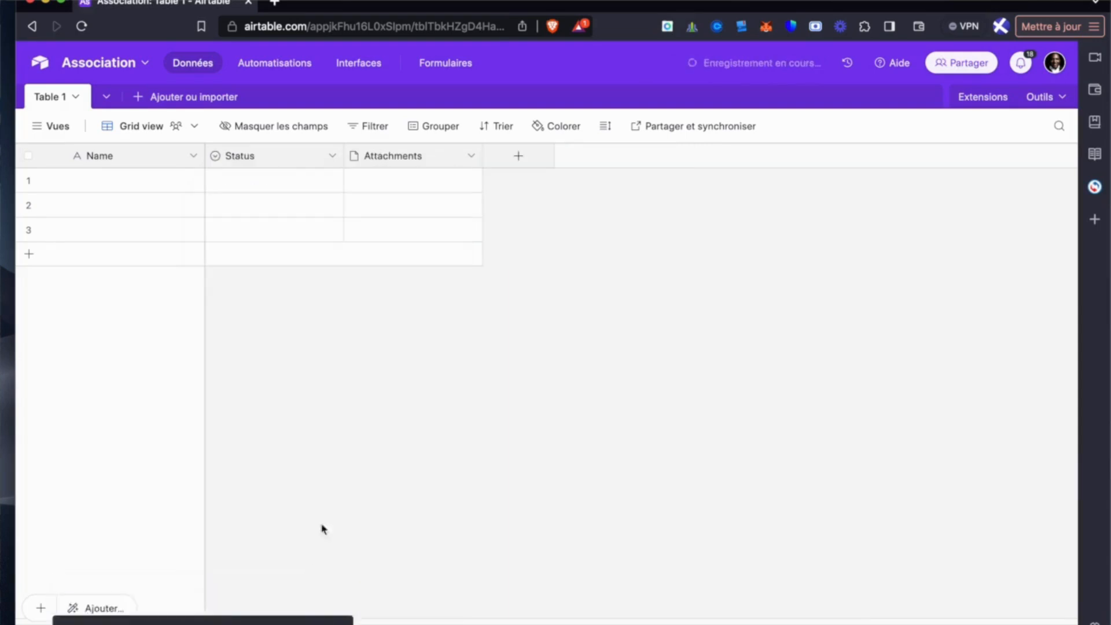
click(332, 156)
click(340, 570)
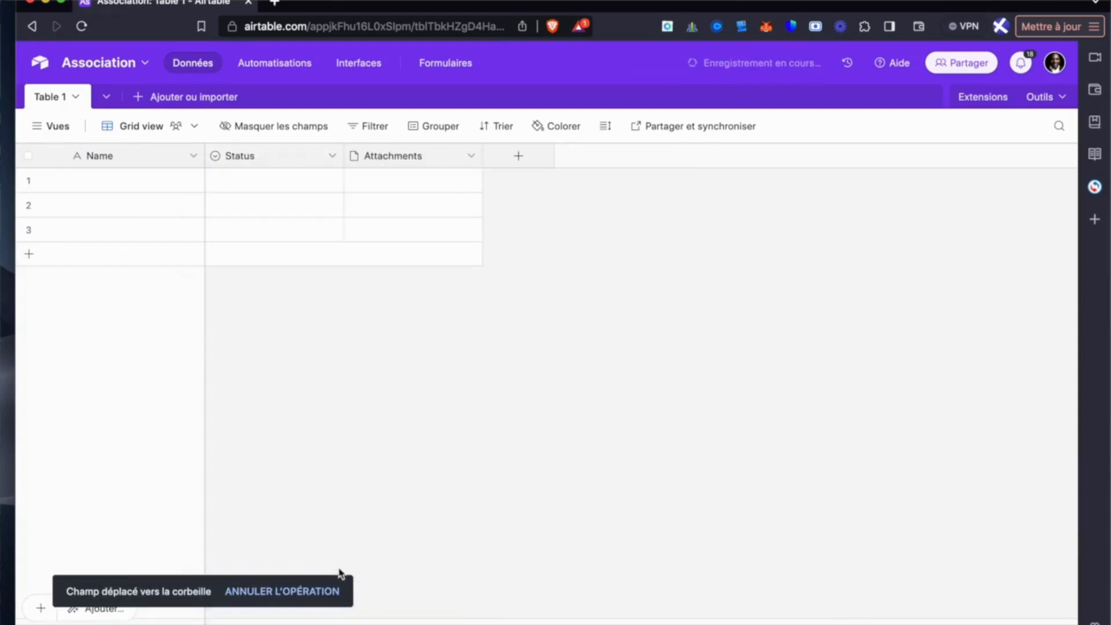
click(332, 156)
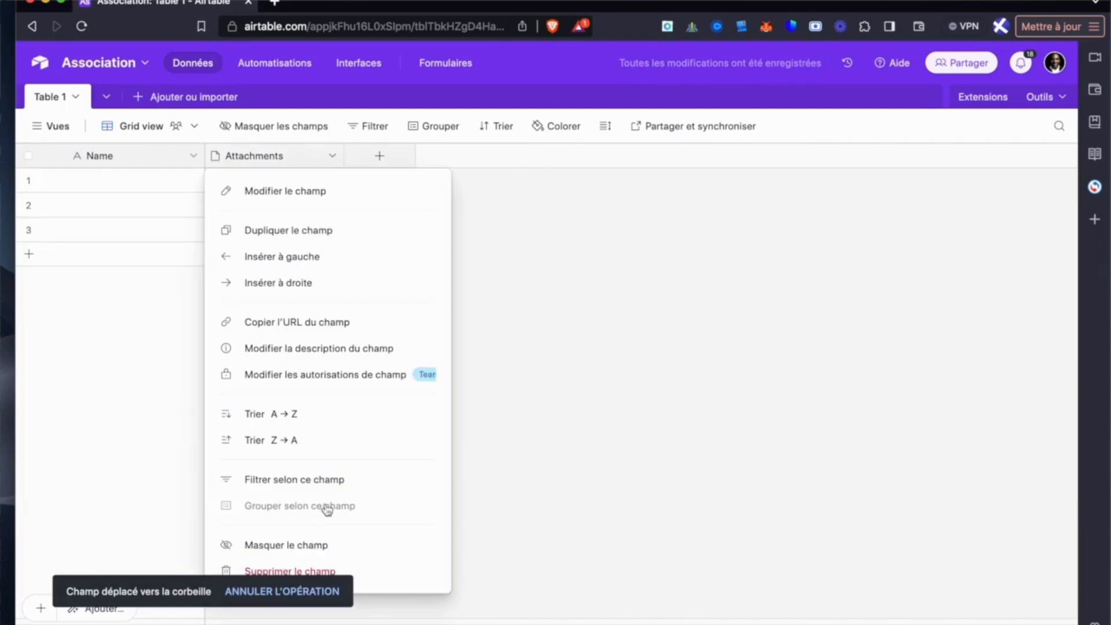
click(328, 570)
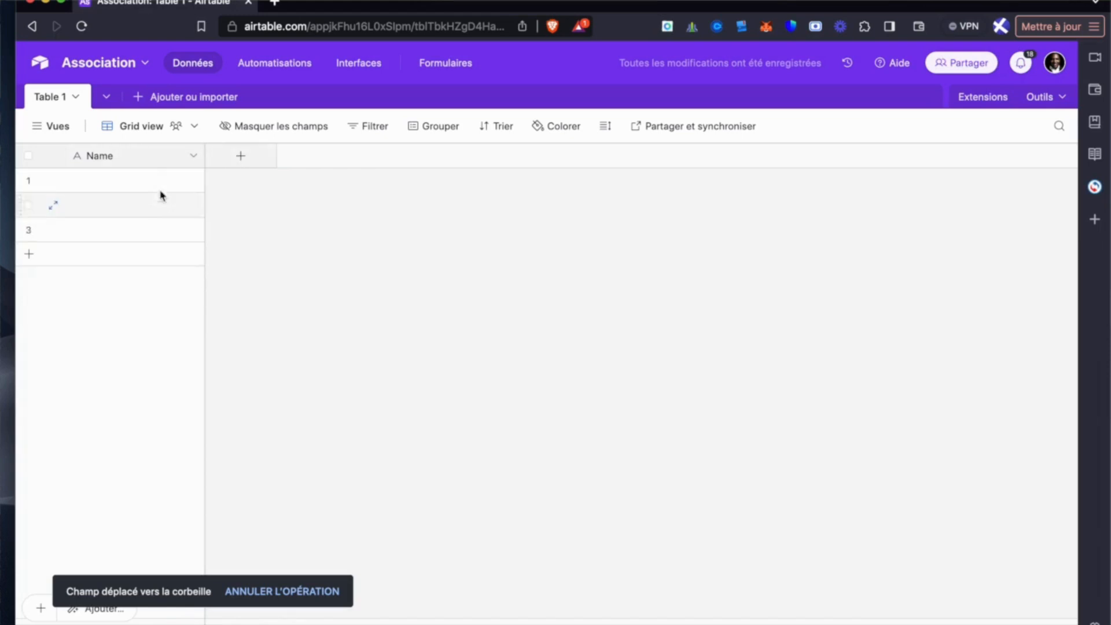
click(195, 155)
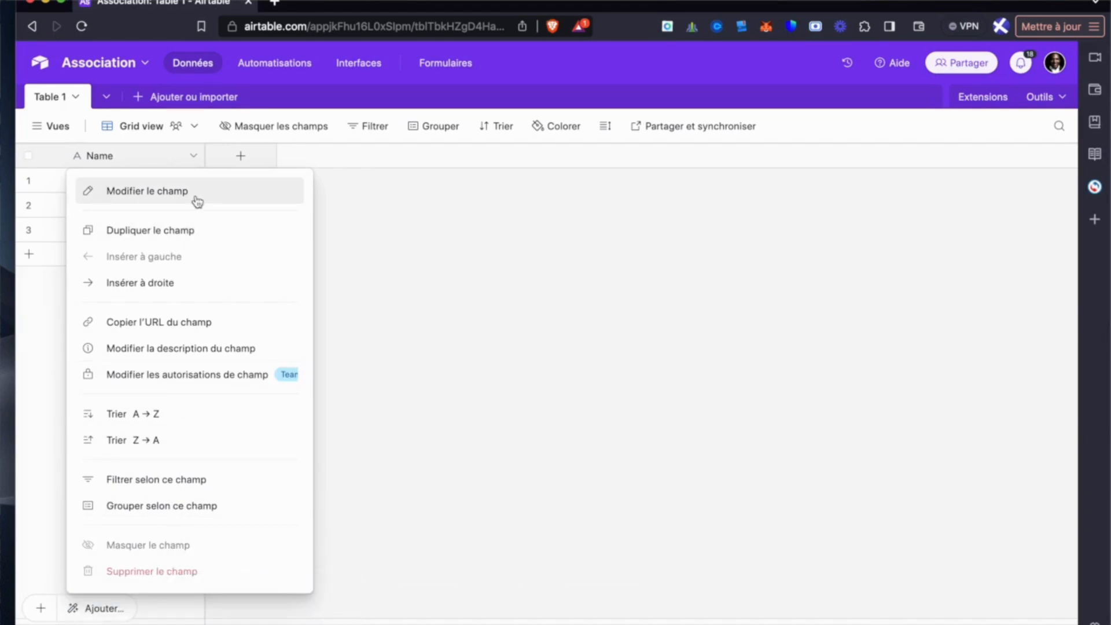
click(383, 253)
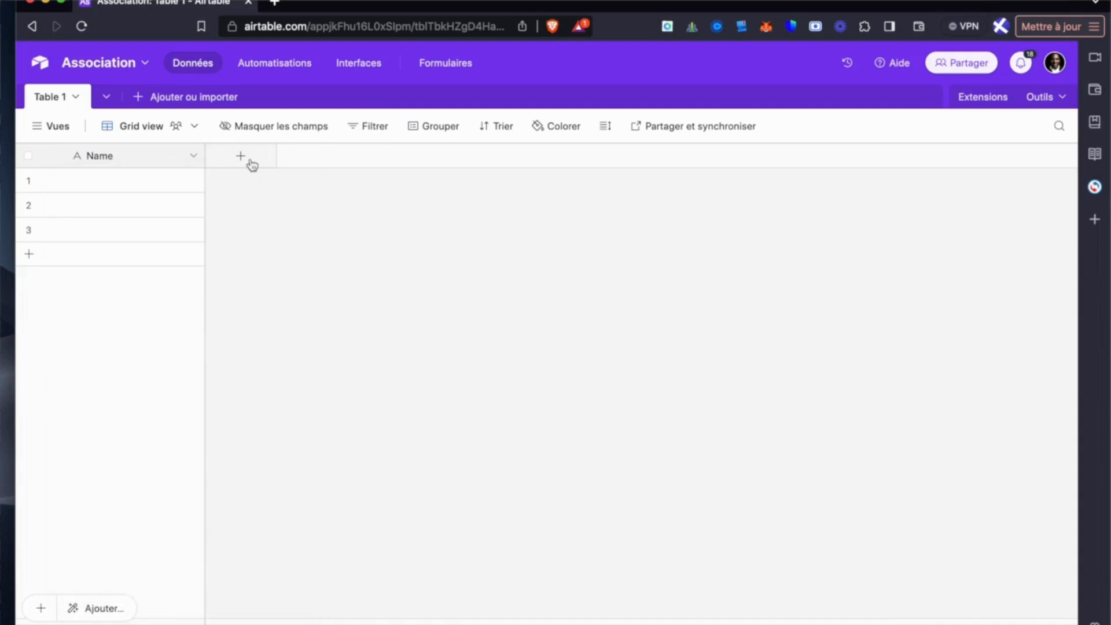
- Add a single-line text field (Texte sur une seule ligne) named Nom to Table 1
click(251, 164)
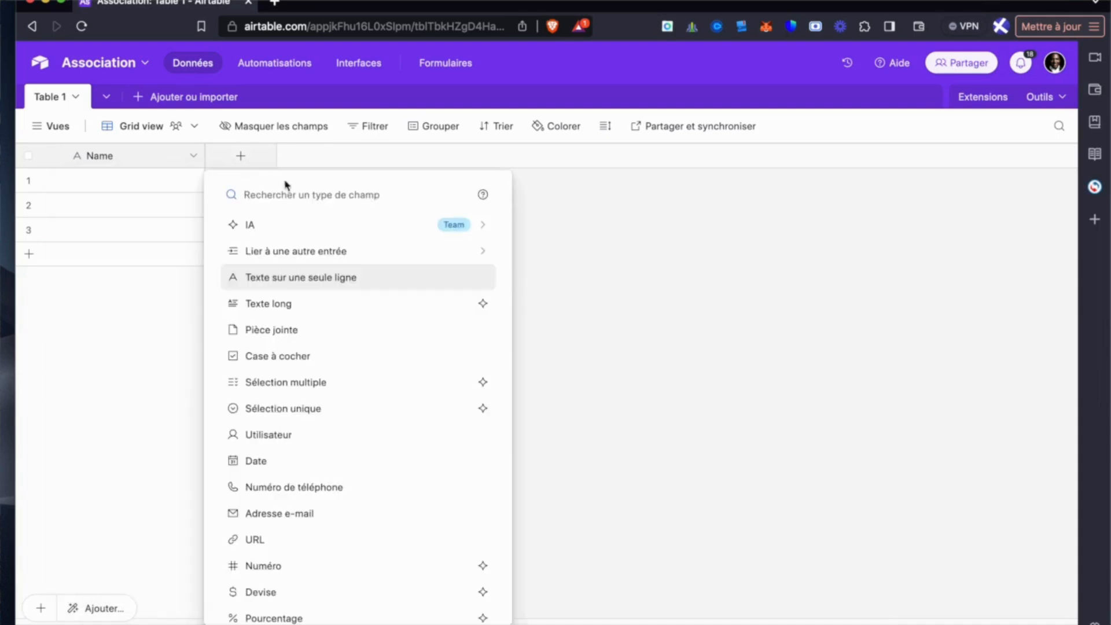
click(298, 281)
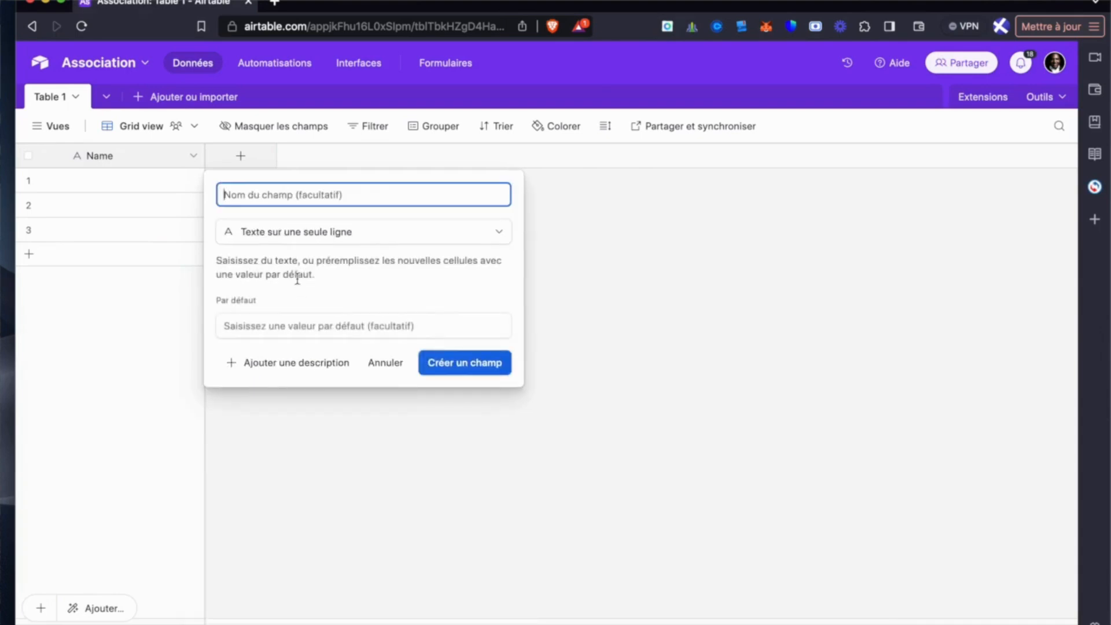
text(Non)
key(BackSpace)
text(m)
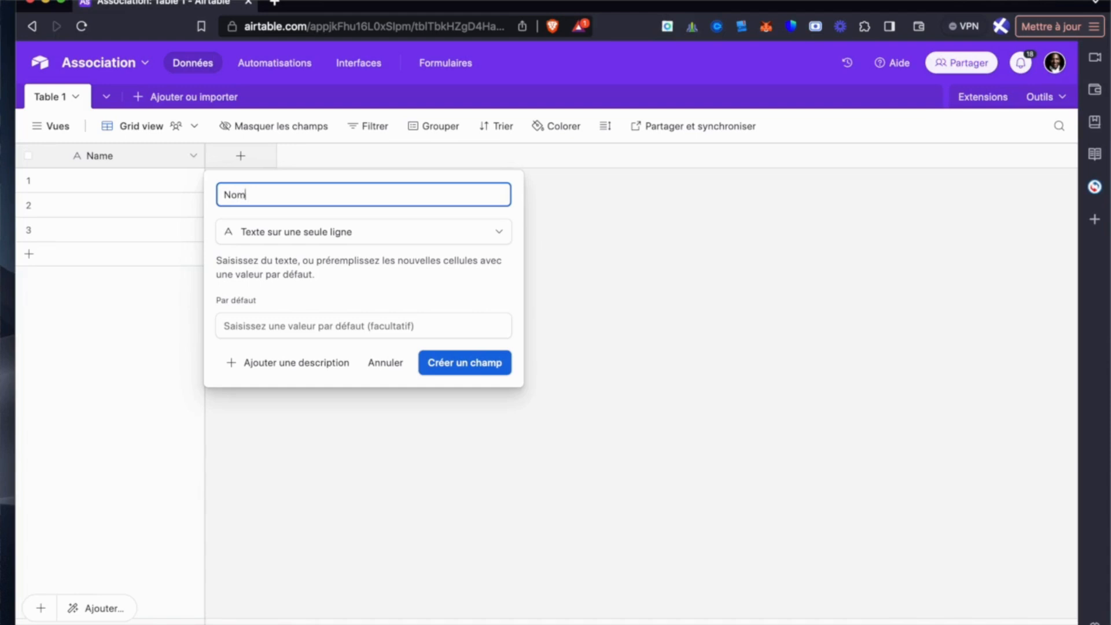
click(469, 365)
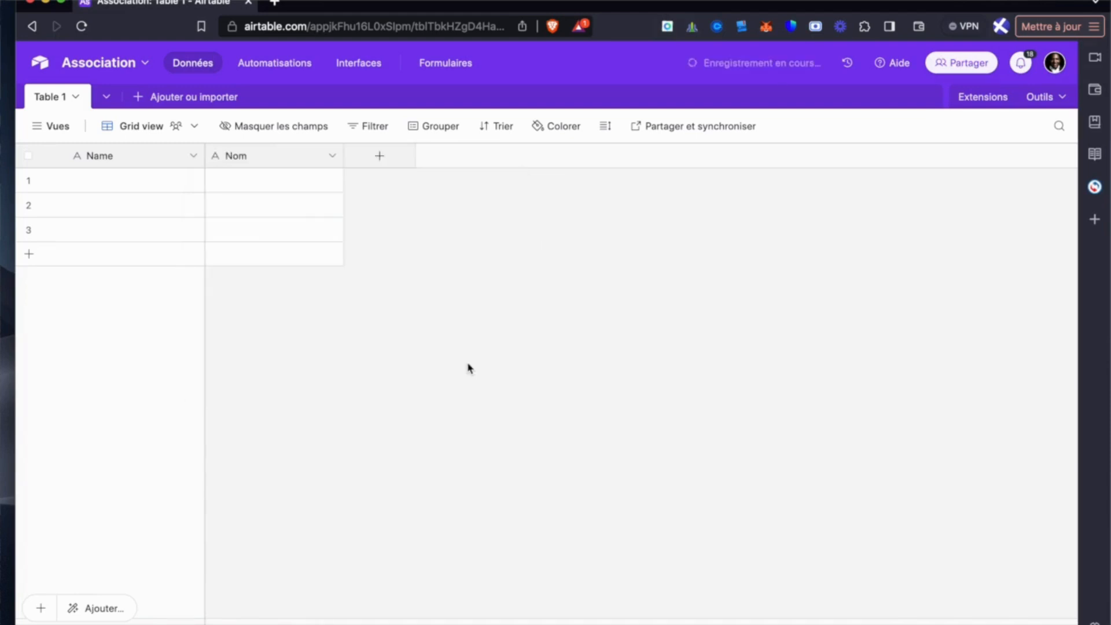
- Add a single-line text field named Prenom after the Nom field
click(377, 157)
click(423, 278)
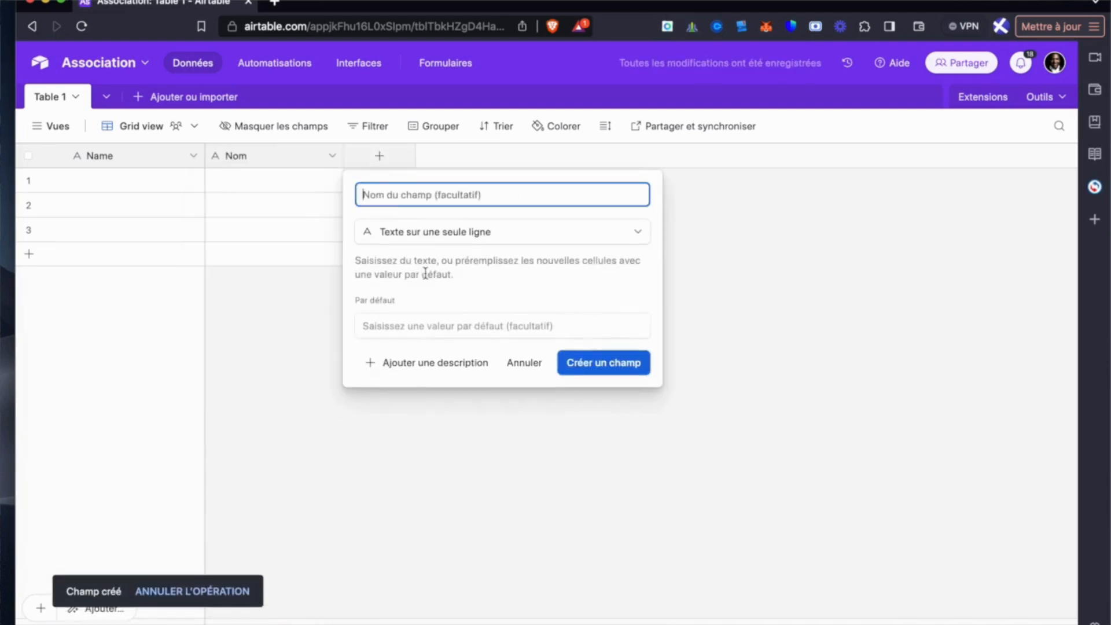
text(Prenom)
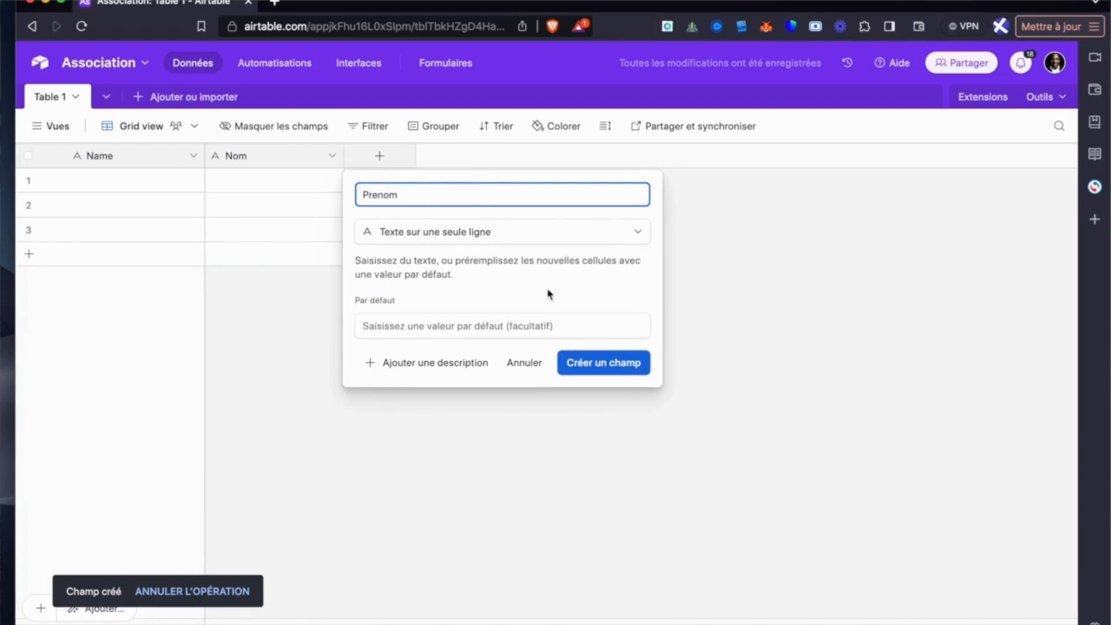
click(593, 367)
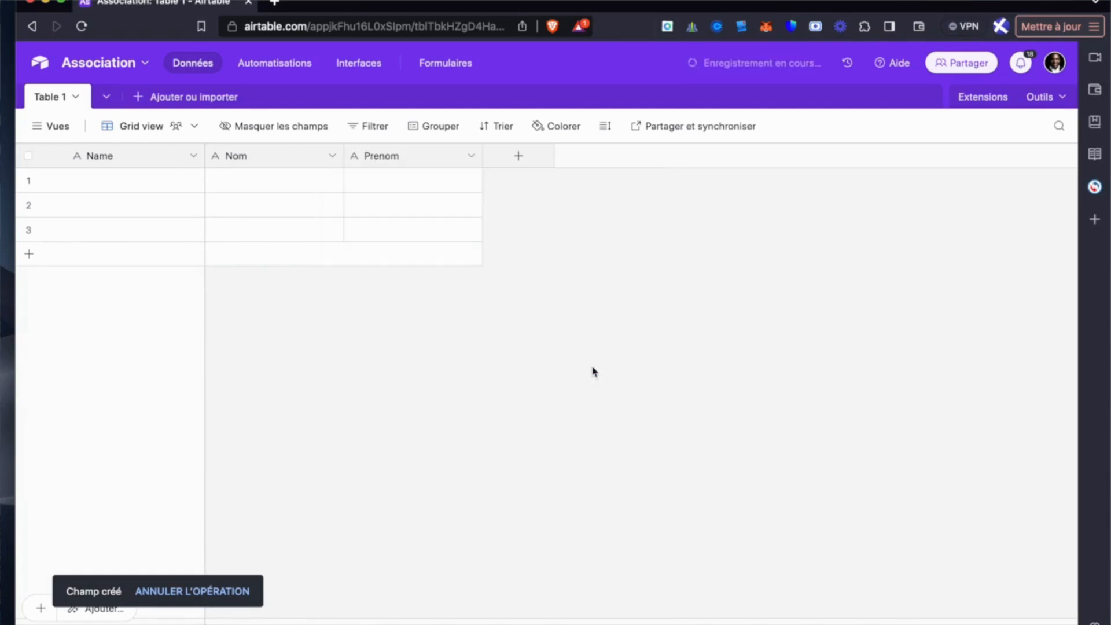
- Add a single-line text field named adresse after the Prenom field
click(520, 166)
click(559, 276)
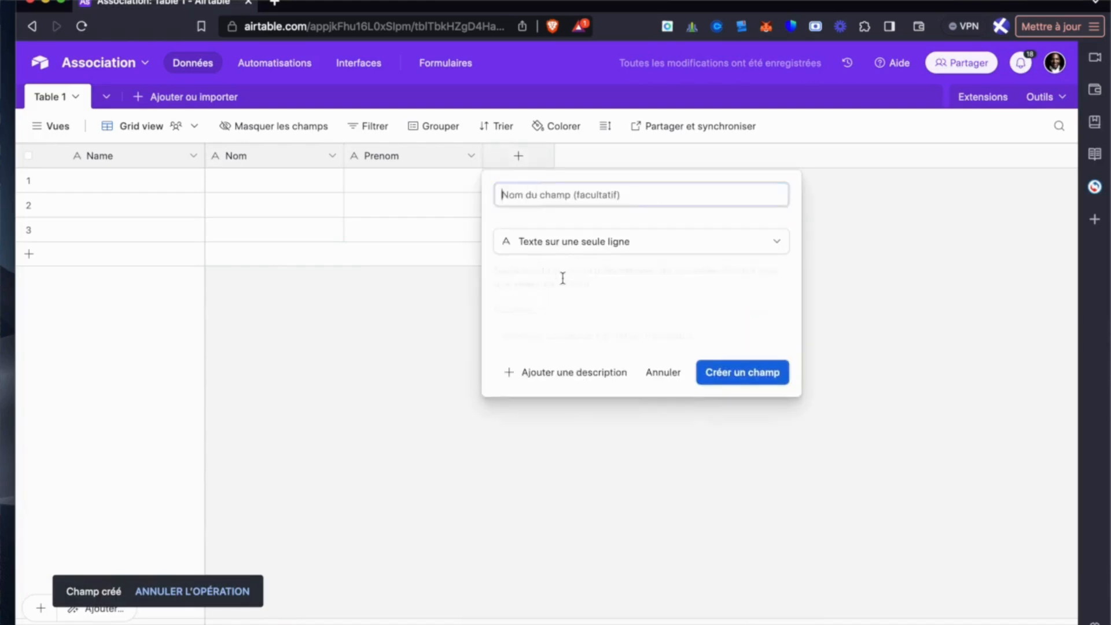
text(as)
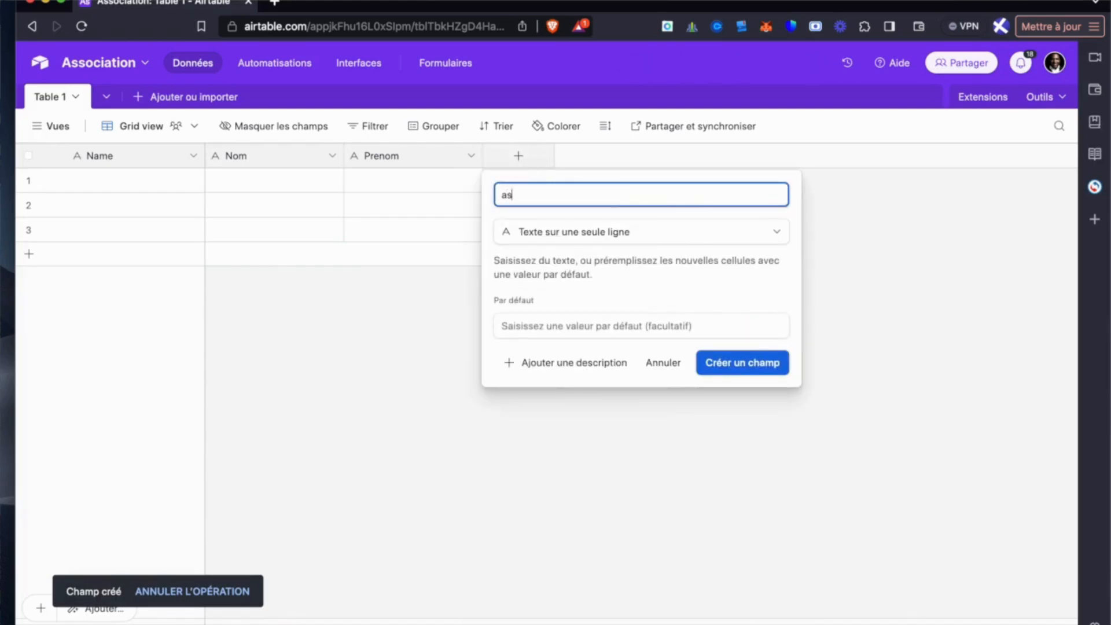
key(BackSpace)
text(dresse)
click(714, 364)
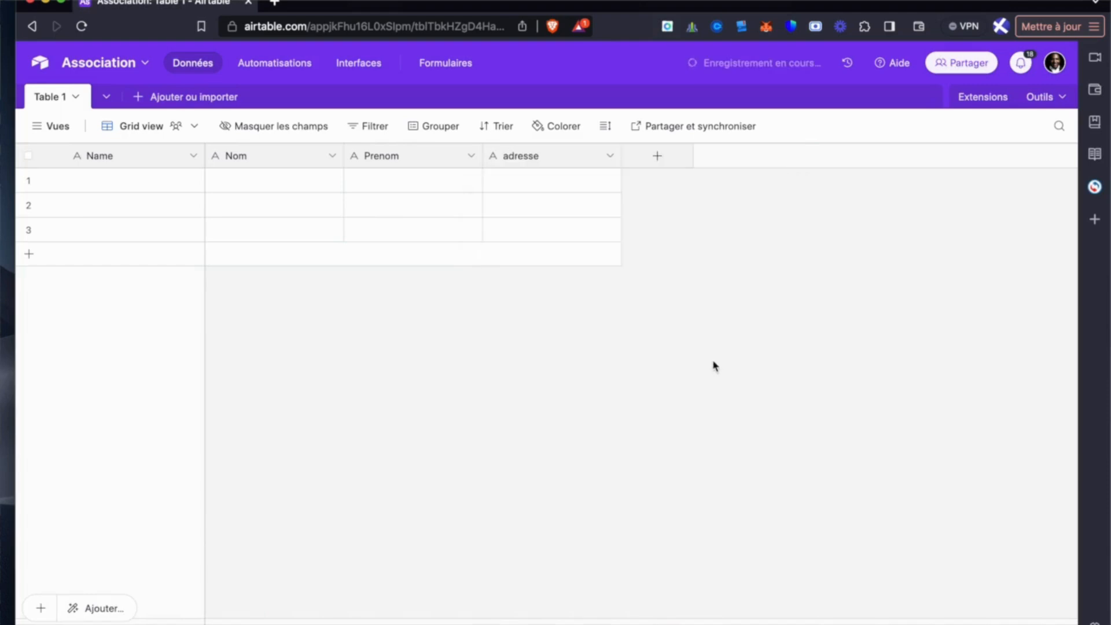
- Add a single-line text field named Code postal after the adresse field
click(657, 158)
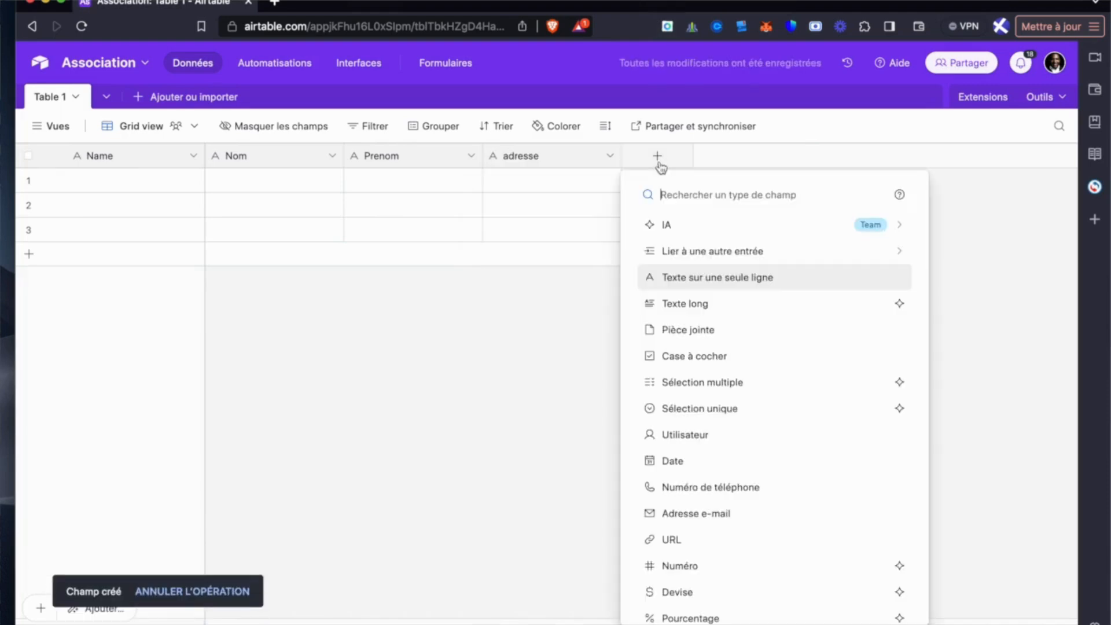
click(686, 280)
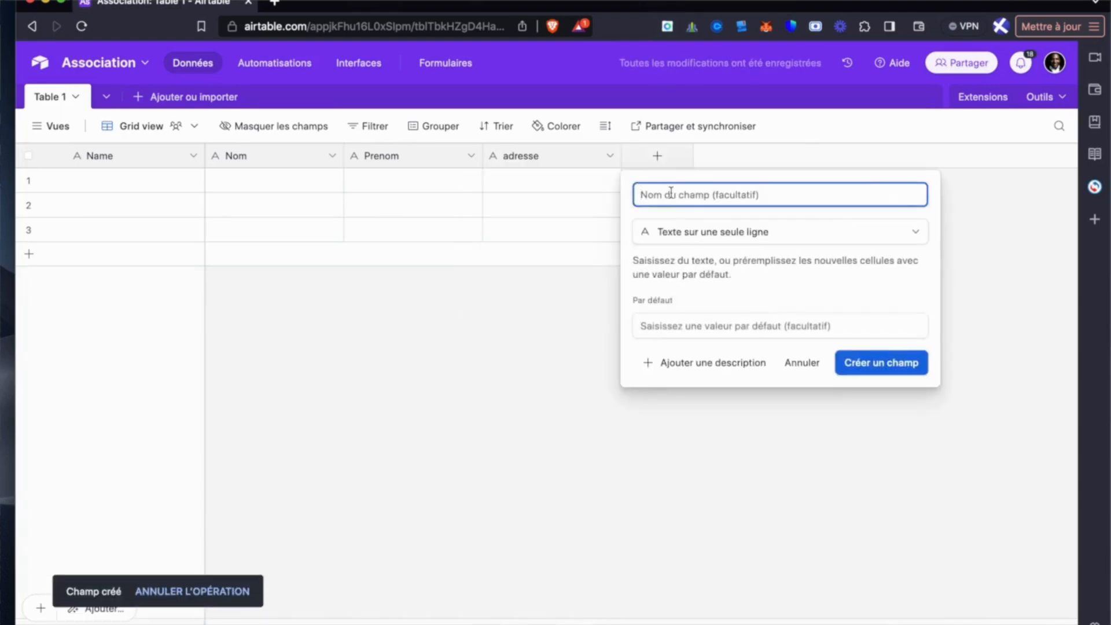
text(Code )
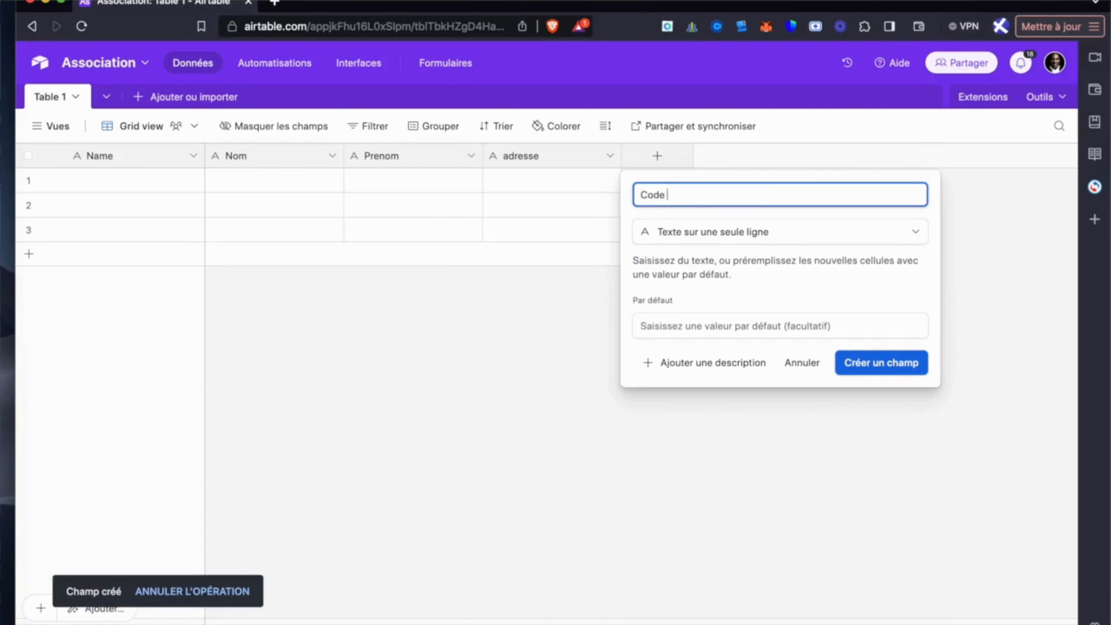
text(postal)
click(859, 366)
- Add a single-line text field named Ville after the Code postal field
click(795, 173)
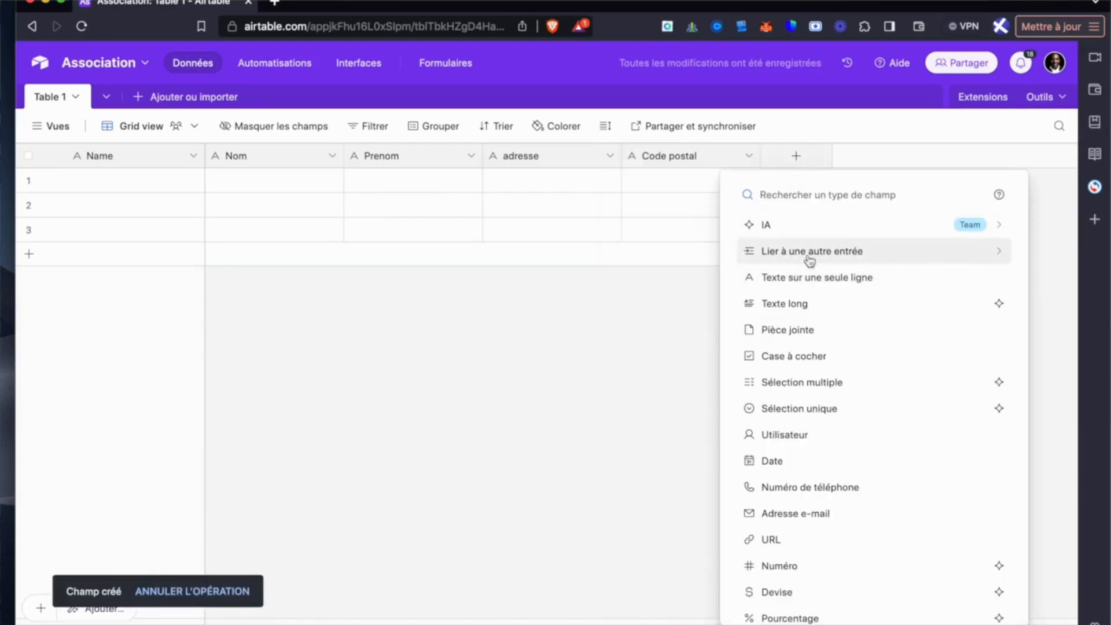
click(806, 276)
text(V)
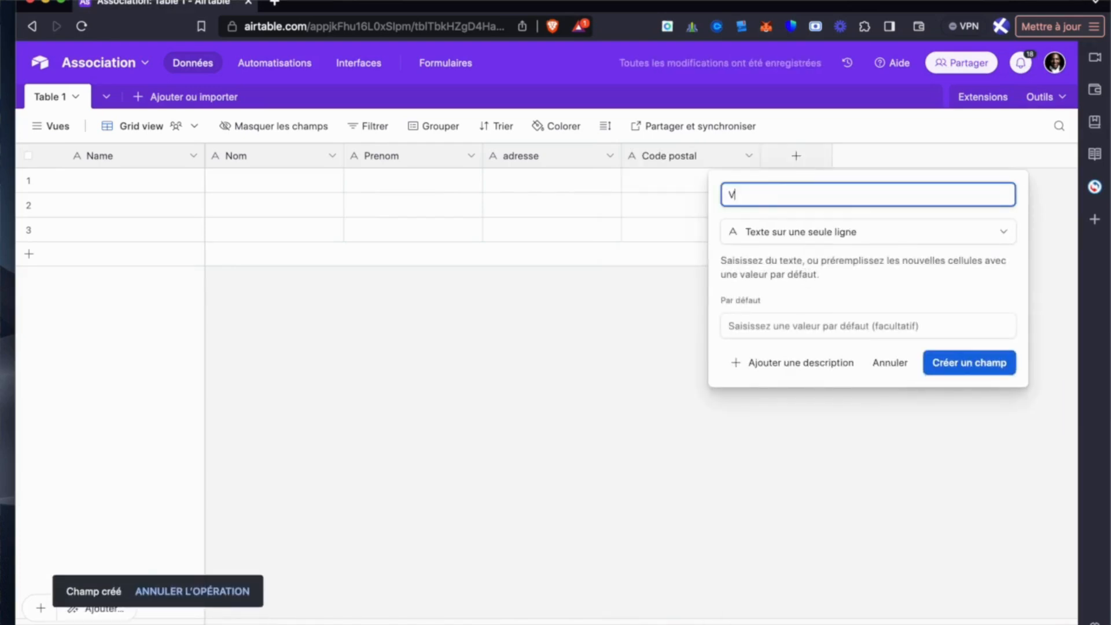
text(illze)
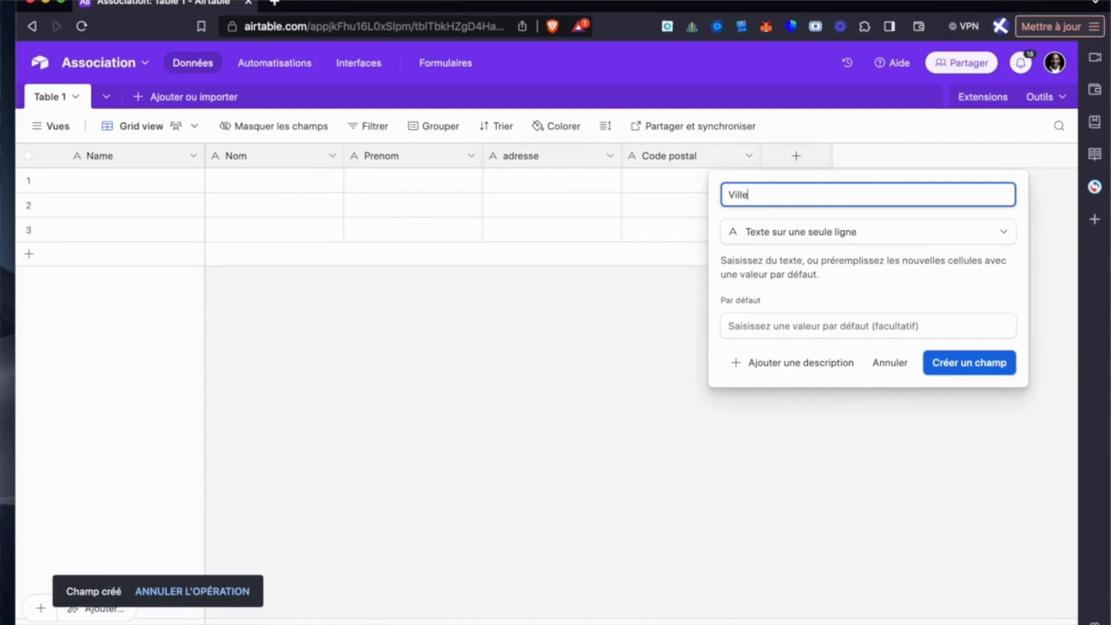
click(962, 363)
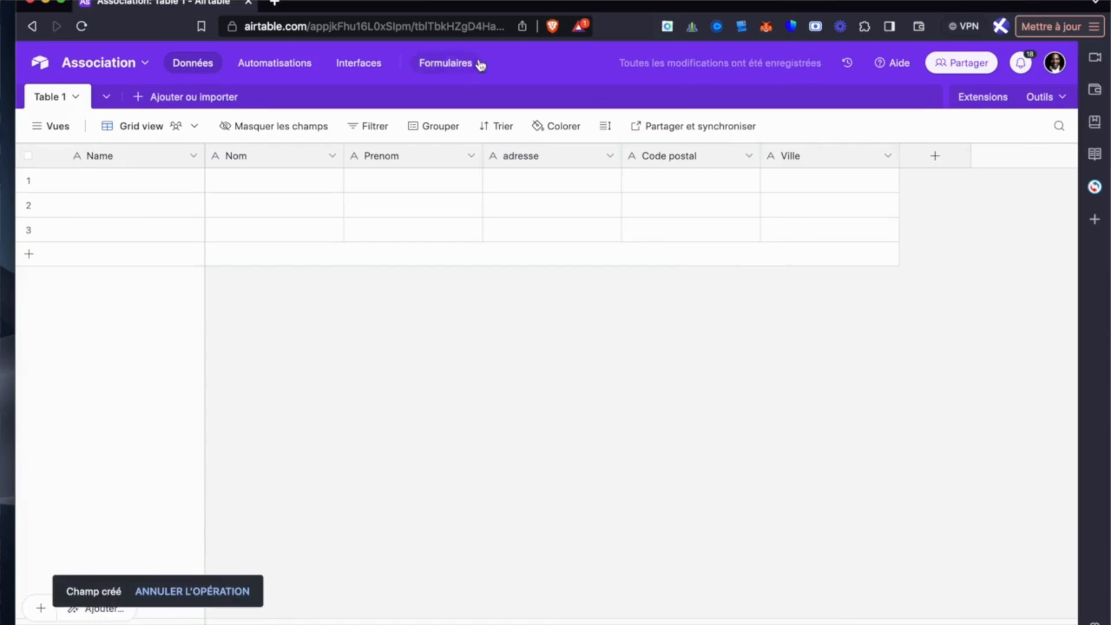
- Rename the table Table 1 as contacts
click(80, 99)
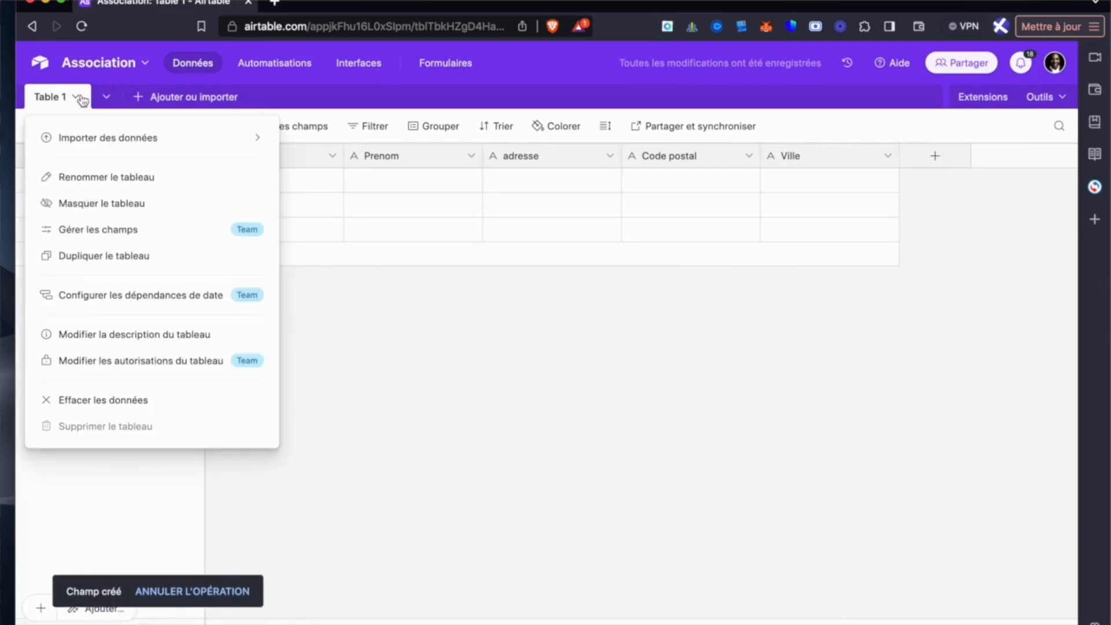
click(99, 176)
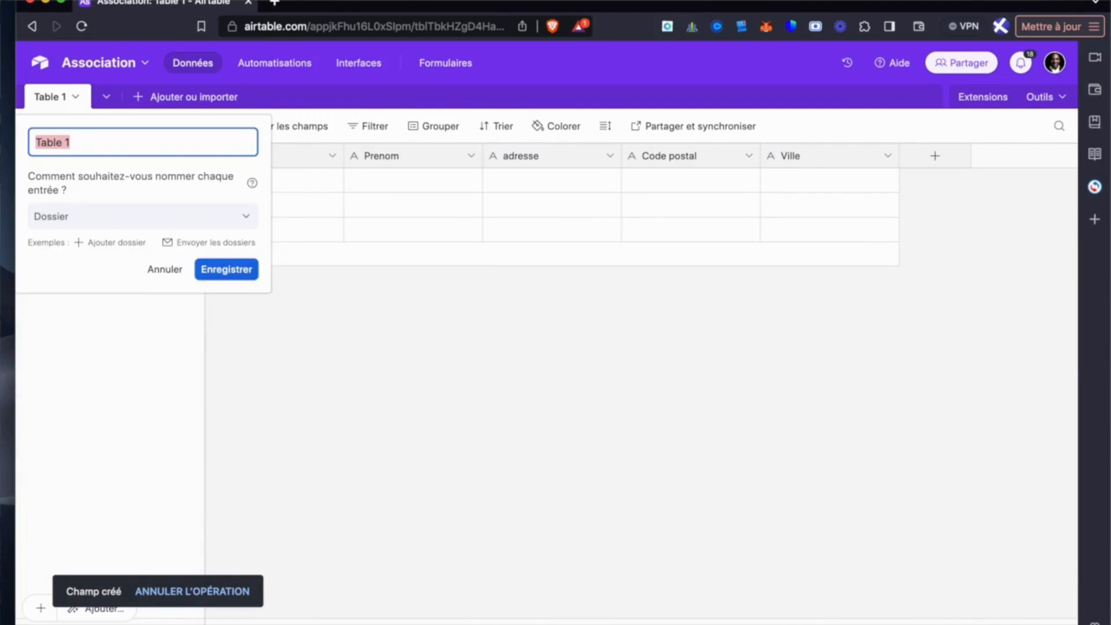
text(contacts)
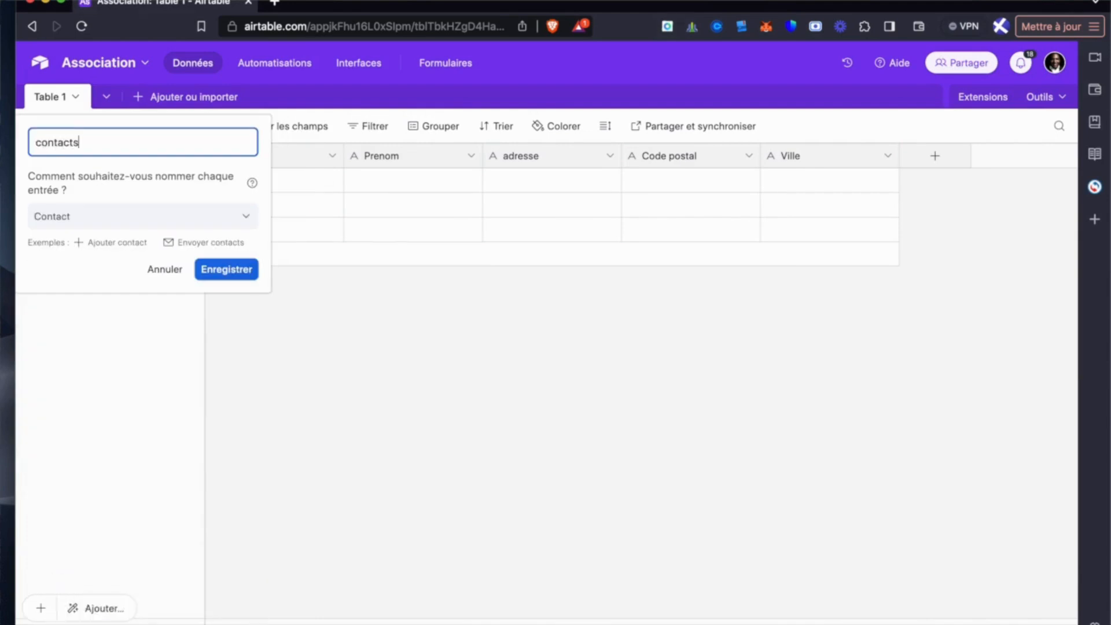
click(223, 276)
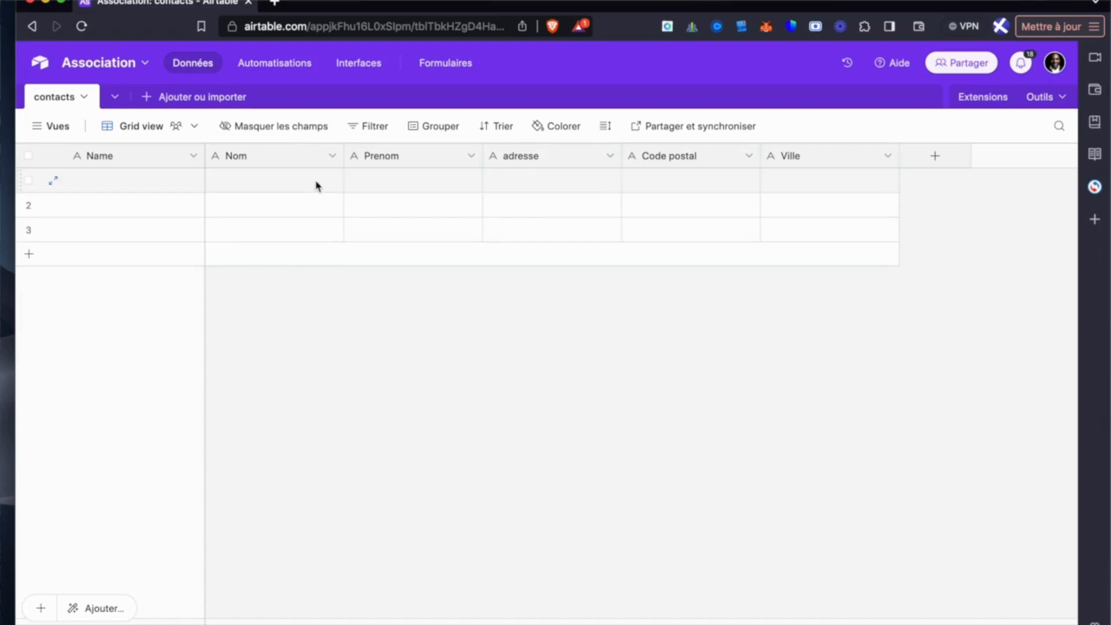
- Paste the copied contact records into the Nom through Ville columns, starting at the first row's Nom cell
click(239, 179)
text(Bryant	kobe	12 Rue Michel Blanc	93000	Saint Denis Jordan	Mickael	34 Bis rue Leclerc	75000	Paris Lebron	James	2 rue pascal Lerouge	92000	Neuilly)
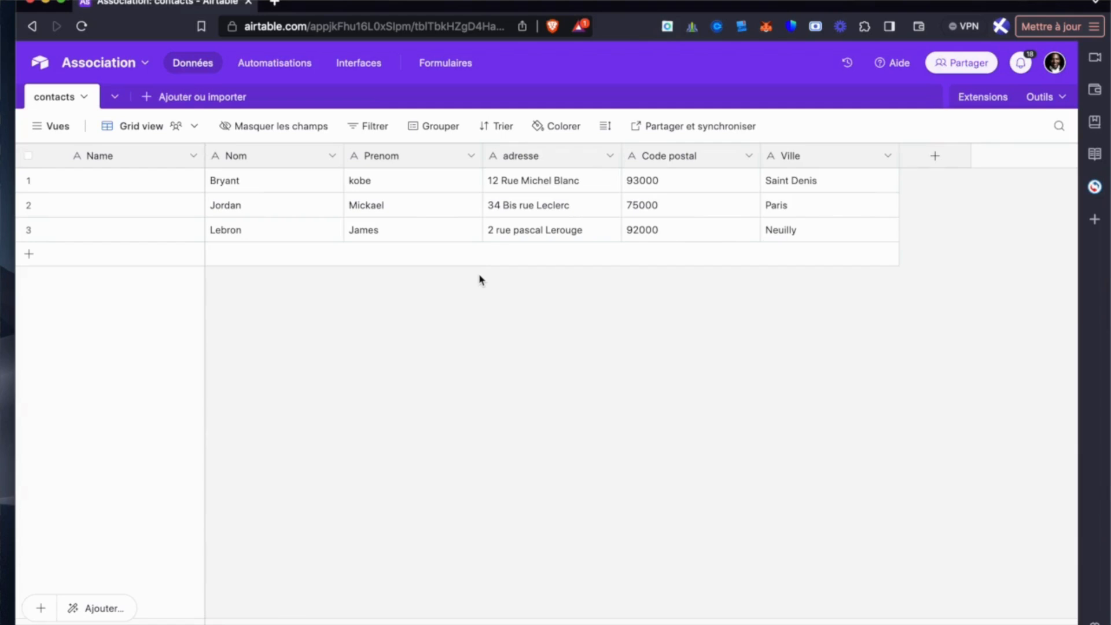
mouse_move(59, 135)
- Start a new single-select field (Sélection unique) after the Ville field and name it Adhérents
click(935, 165)
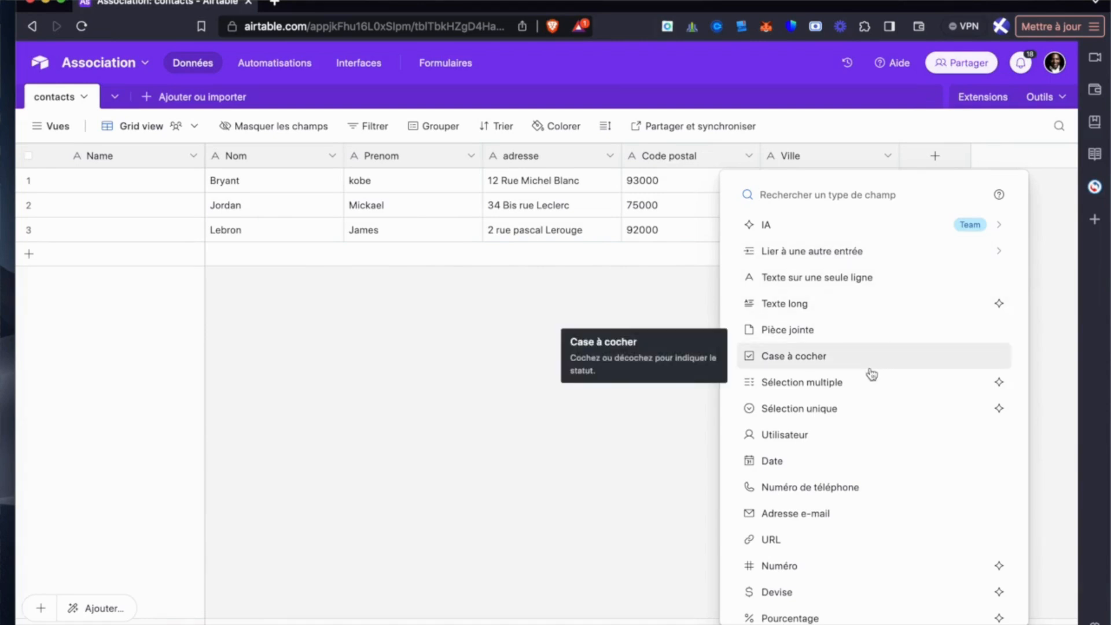
click(868, 409)
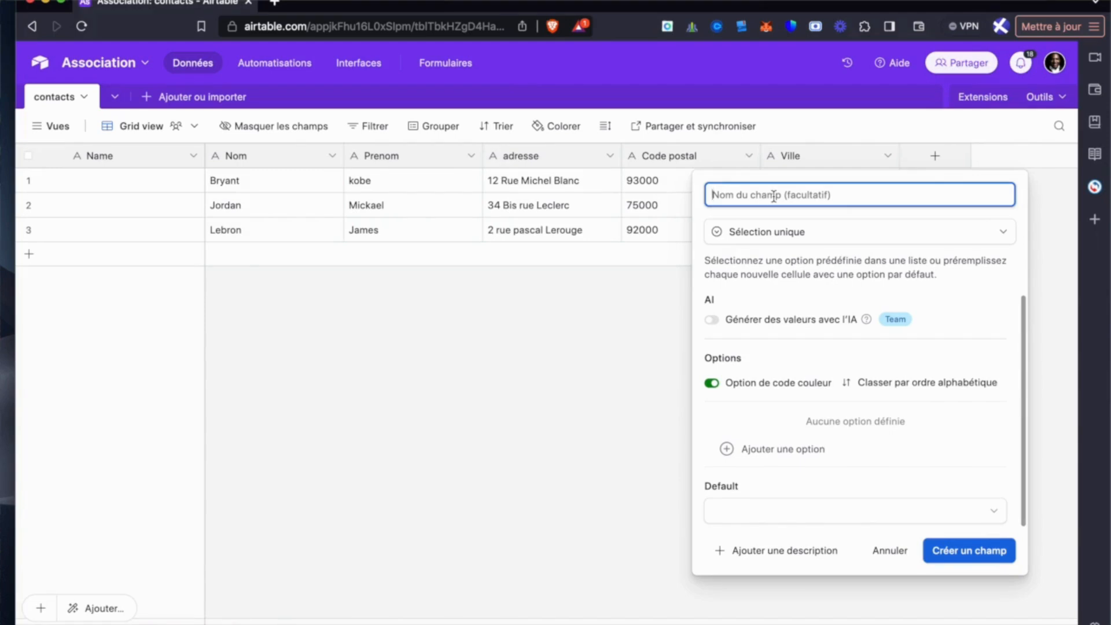
text(Adhérents)
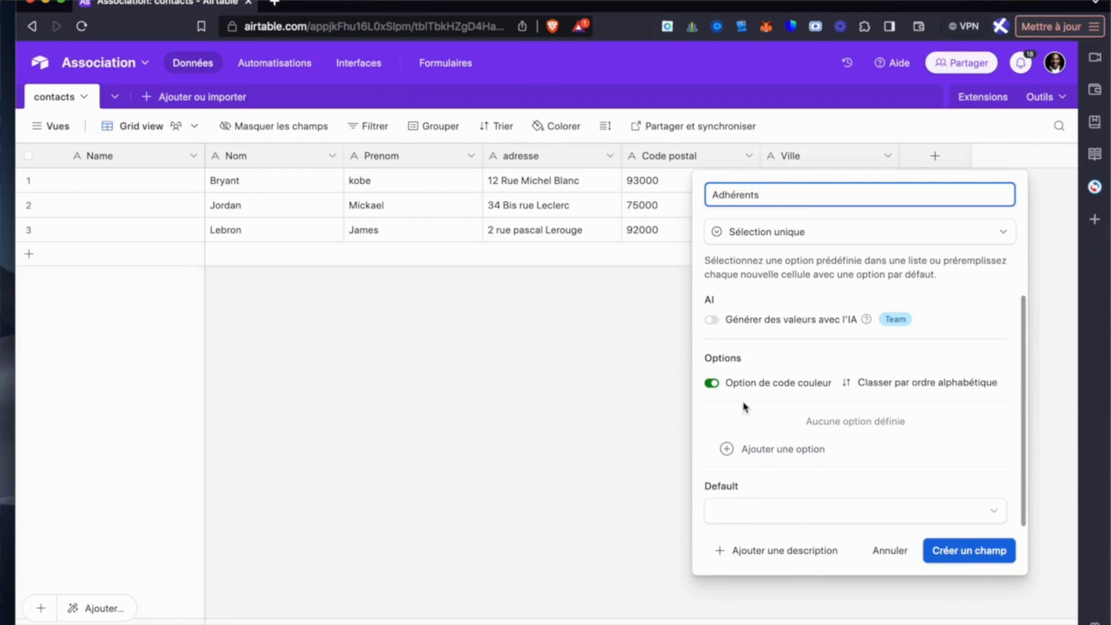
- Define the options Oui and Nom for the Adhérents field and create the field
click(758, 449)
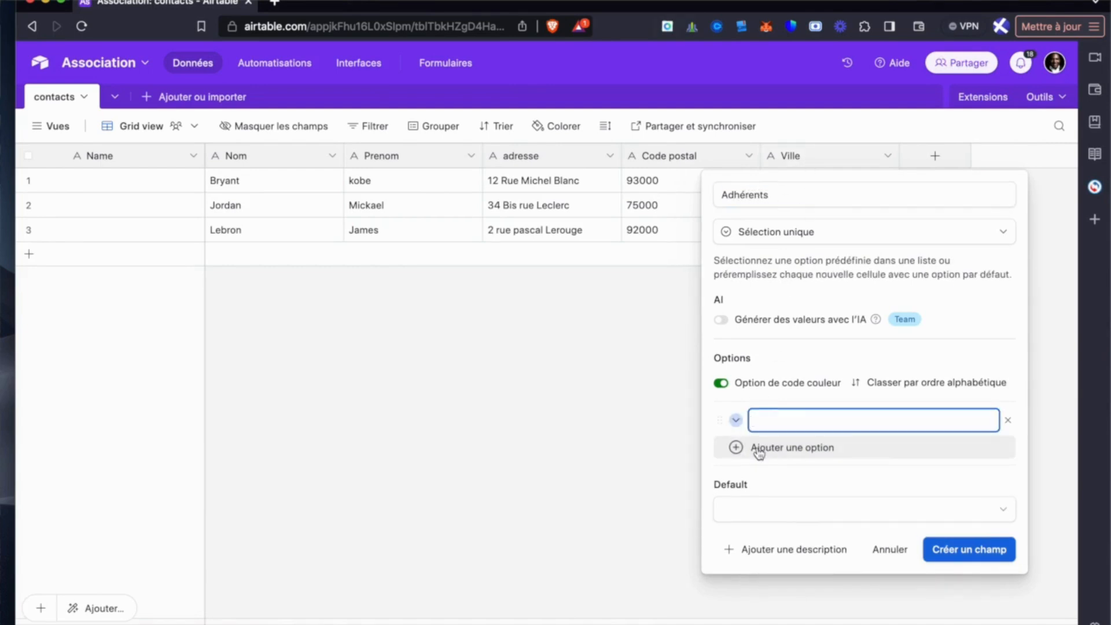
text(Oui)
click(733, 452)
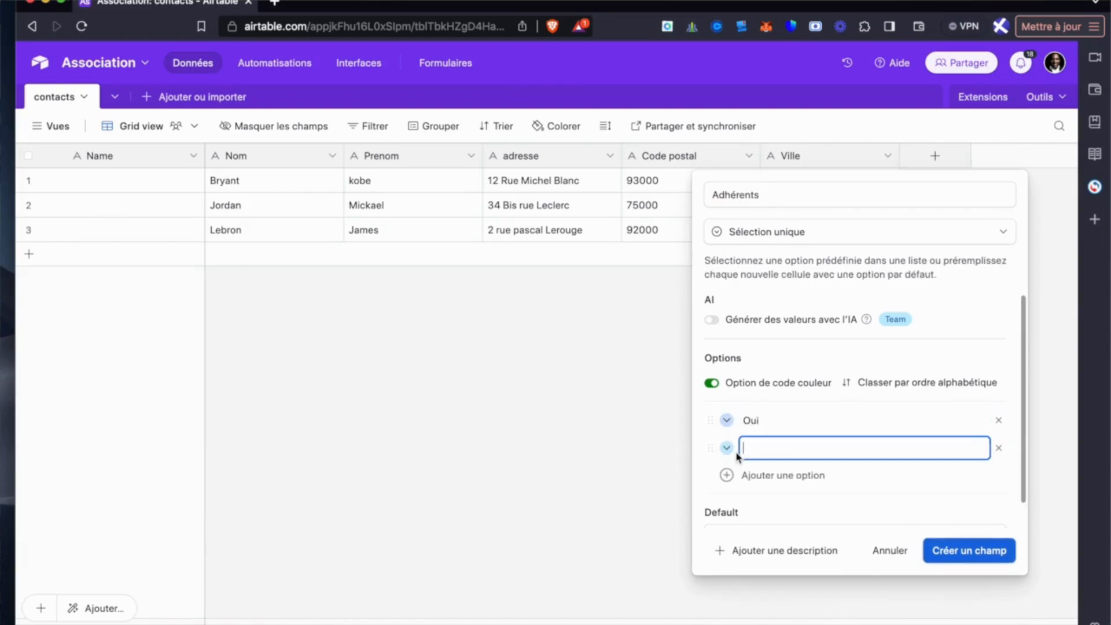
click(729, 449)
click(840, 552)
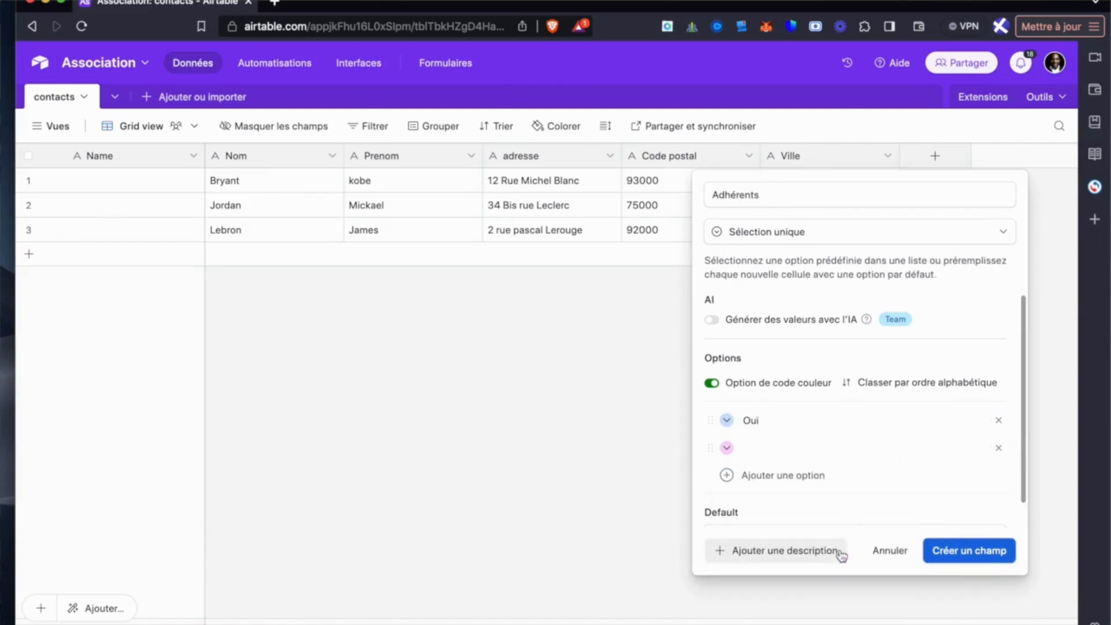
click(776, 451)
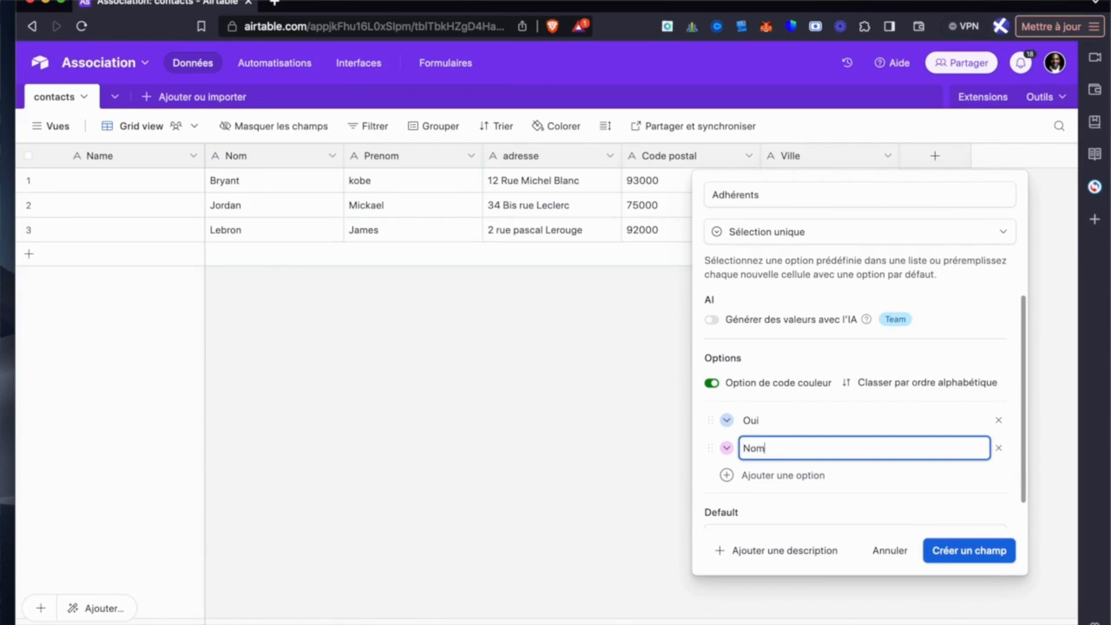
click(958, 549)
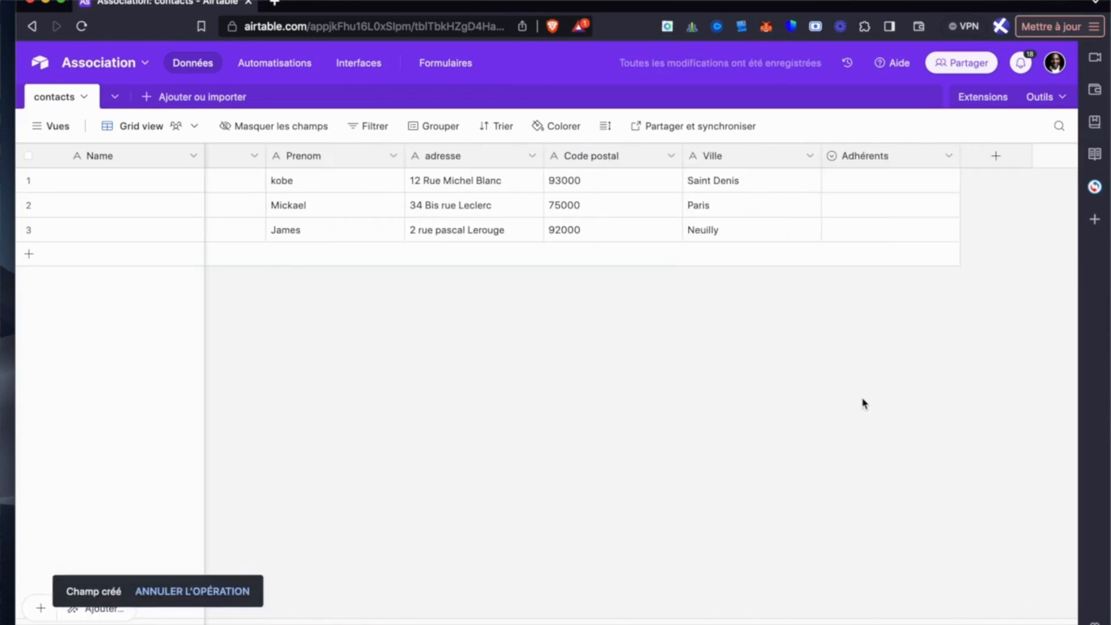
- Set Adhérents to Oui for the first and third records and to Nom for the second
click(858, 184)
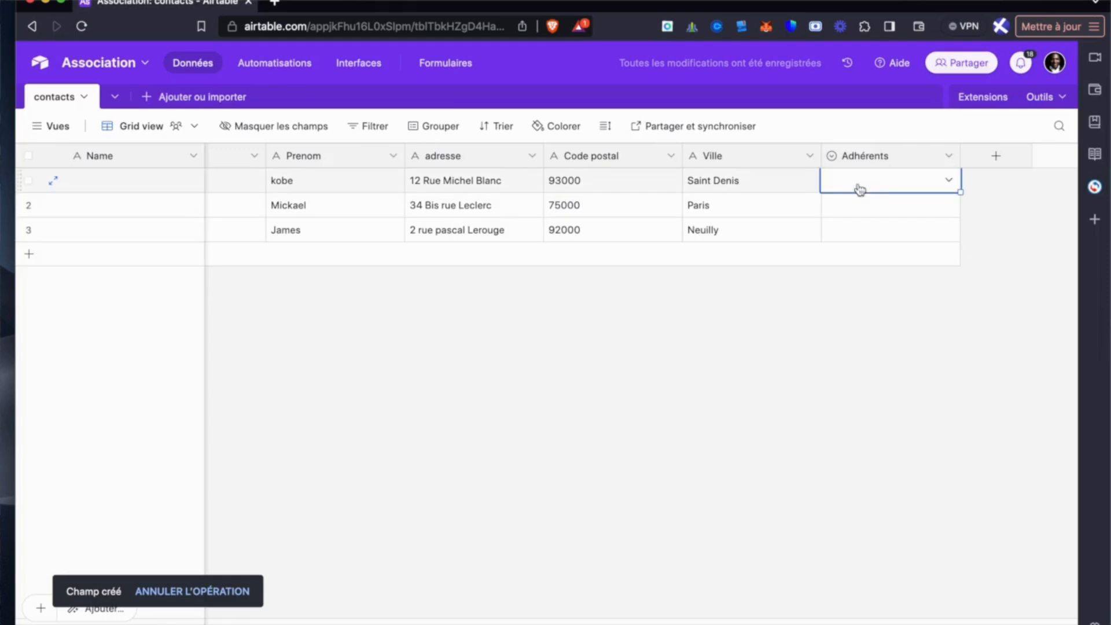
click(950, 182)
click(874, 262)
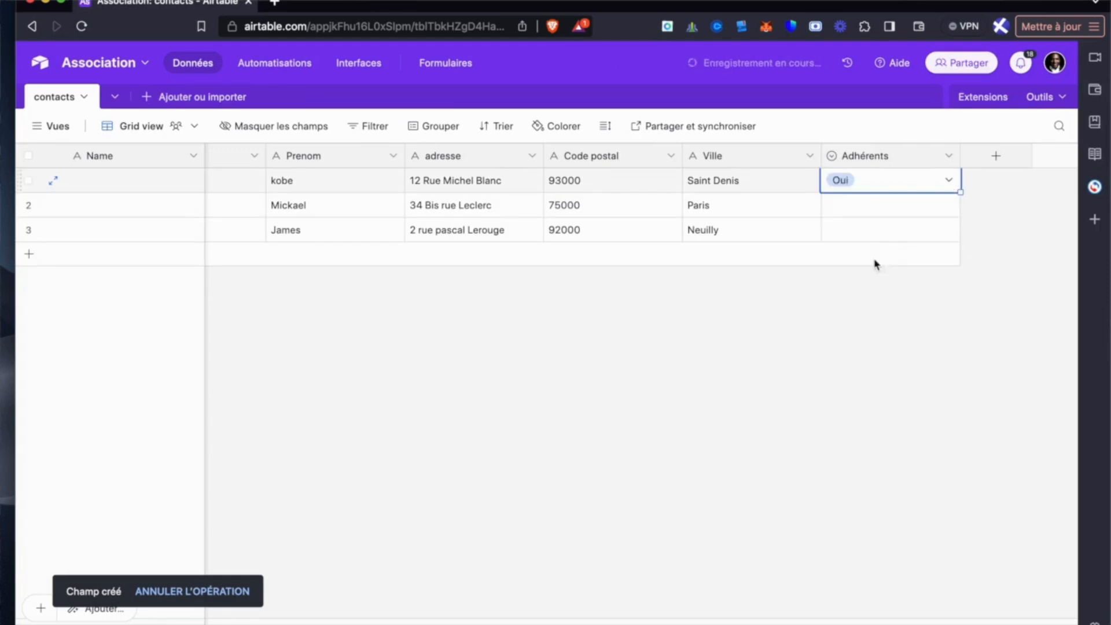
click(895, 210)
click(947, 209)
click(872, 312)
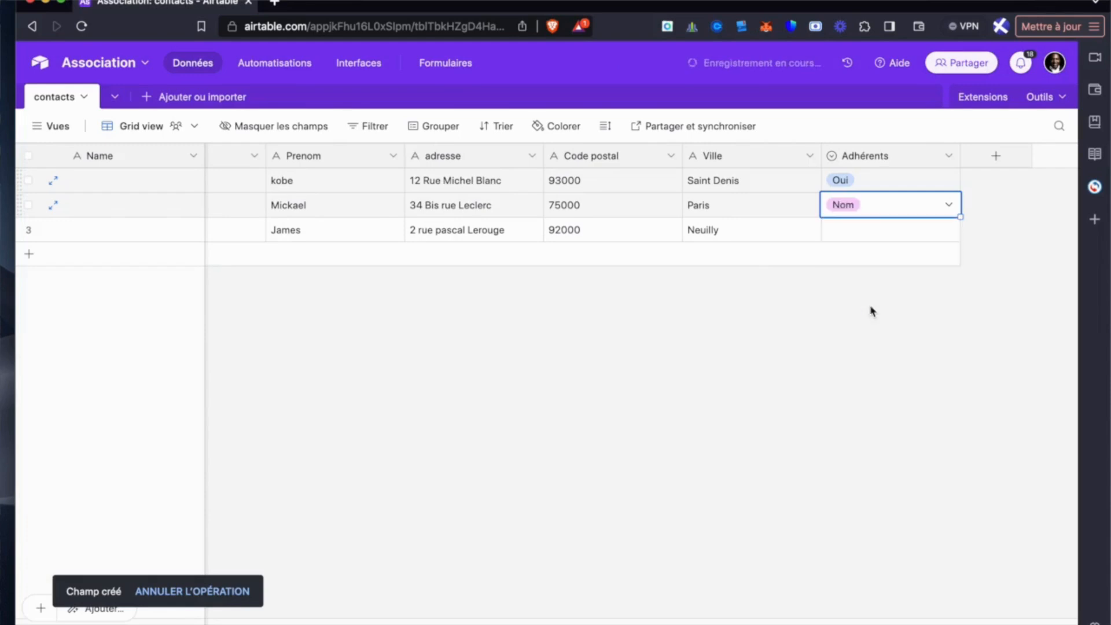
click(889, 231)
click(948, 231)
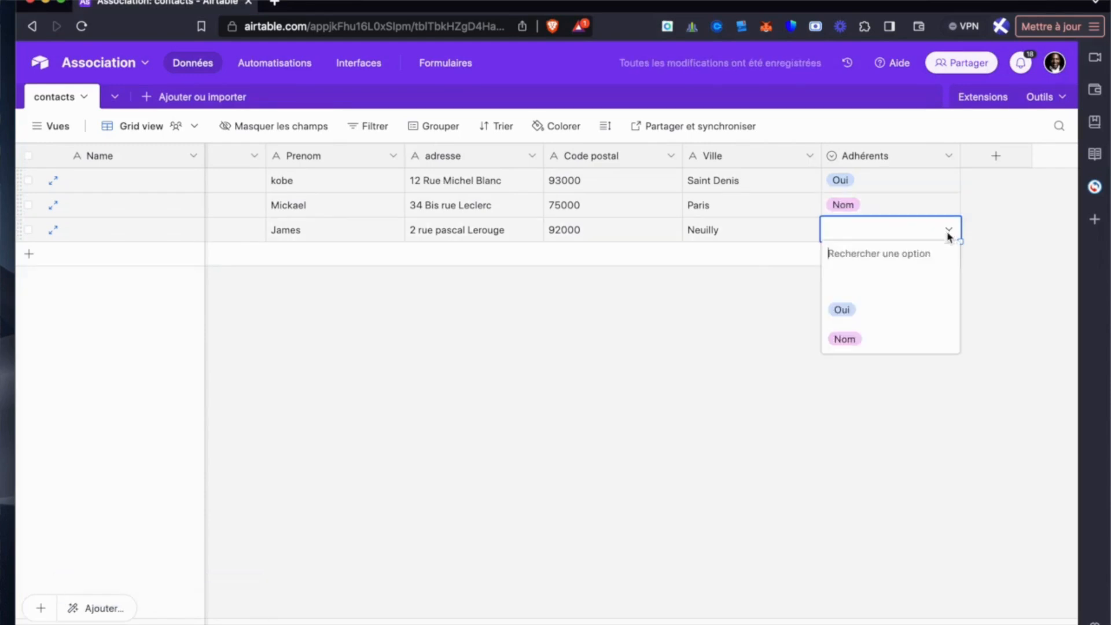
click(880, 313)
- Edit the Adhérents field to rename its option Nom as Non and save the change
click(950, 156)
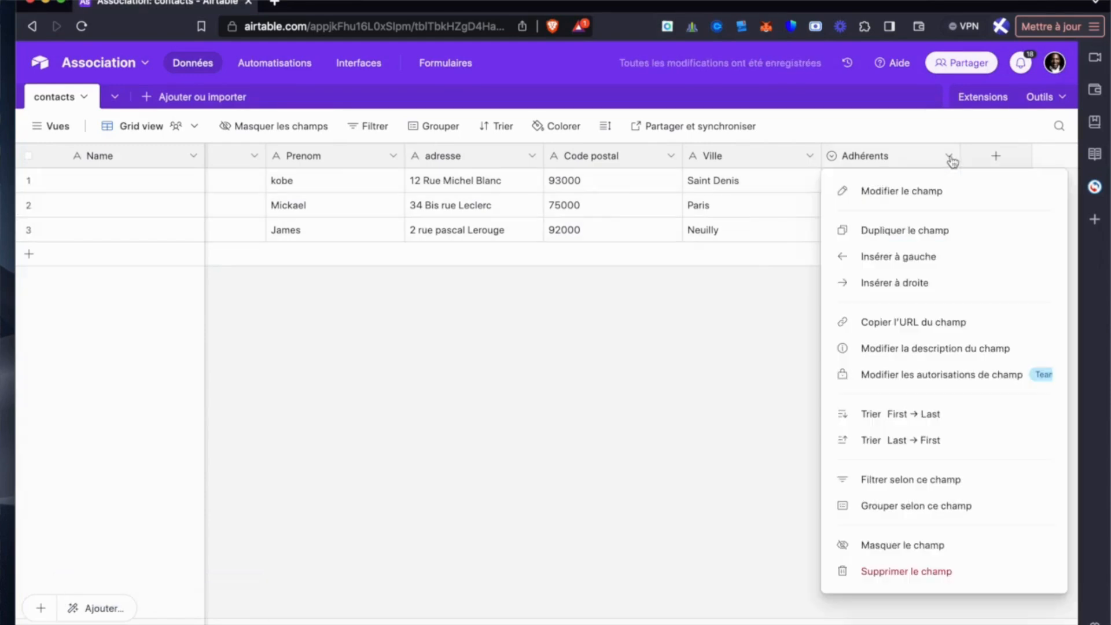
click(897, 200)
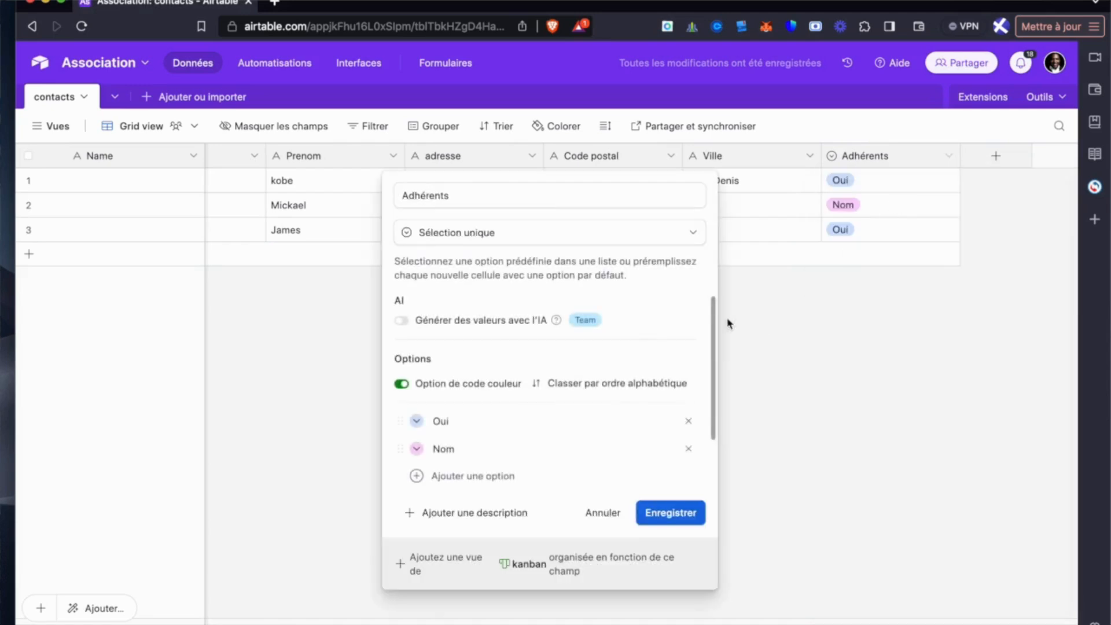
click(485, 449)
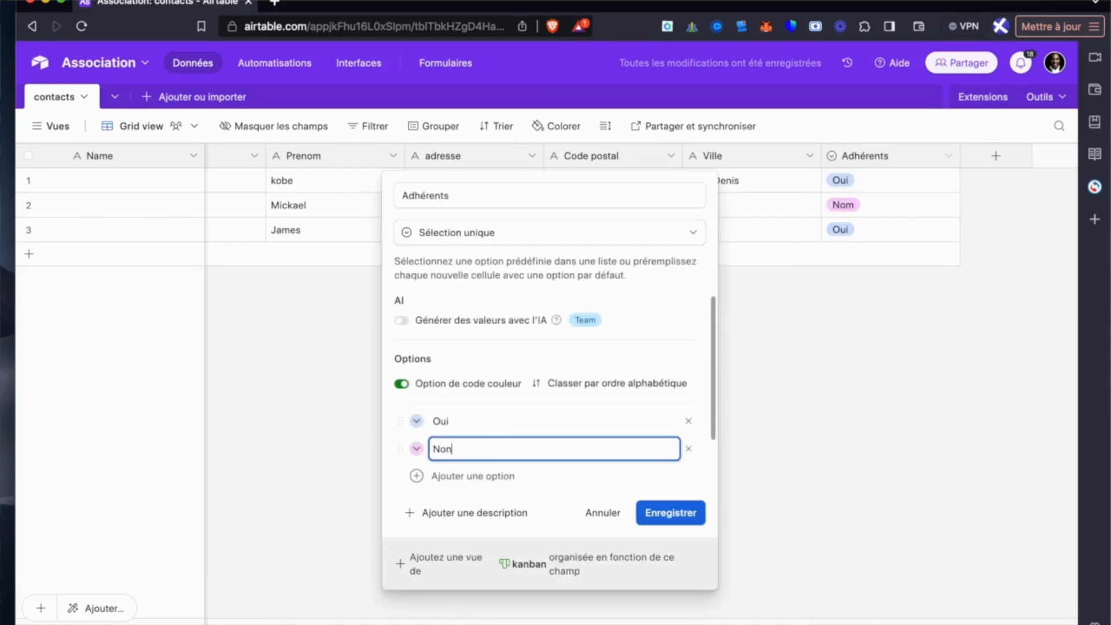
click(668, 513)
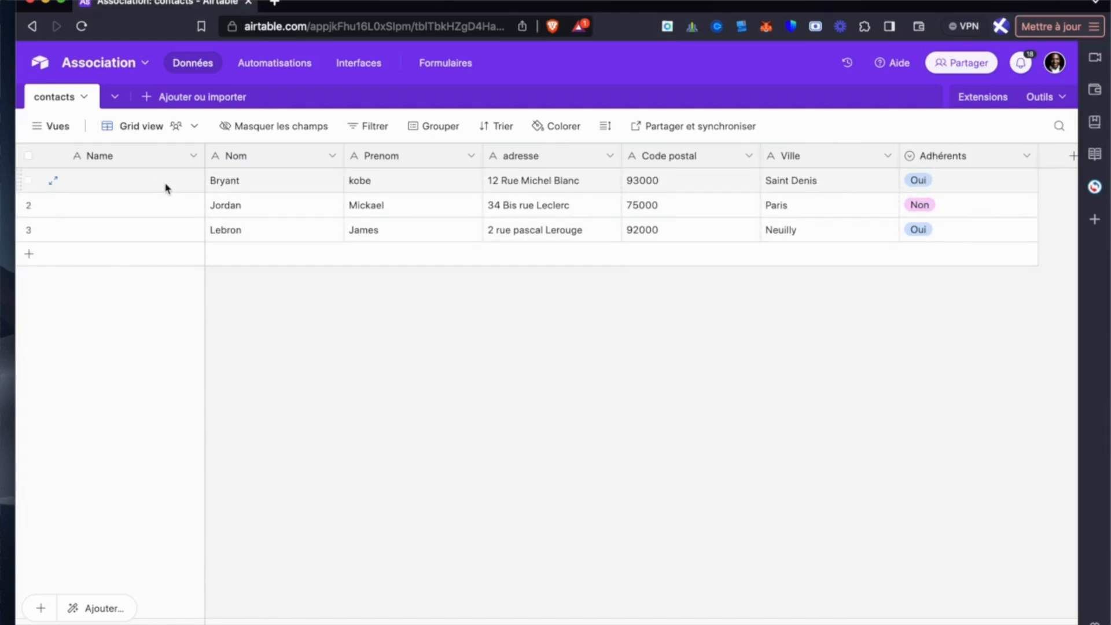
- Change the primary Name field's type to Numéro automatique and narrow its column
click(193, 157)
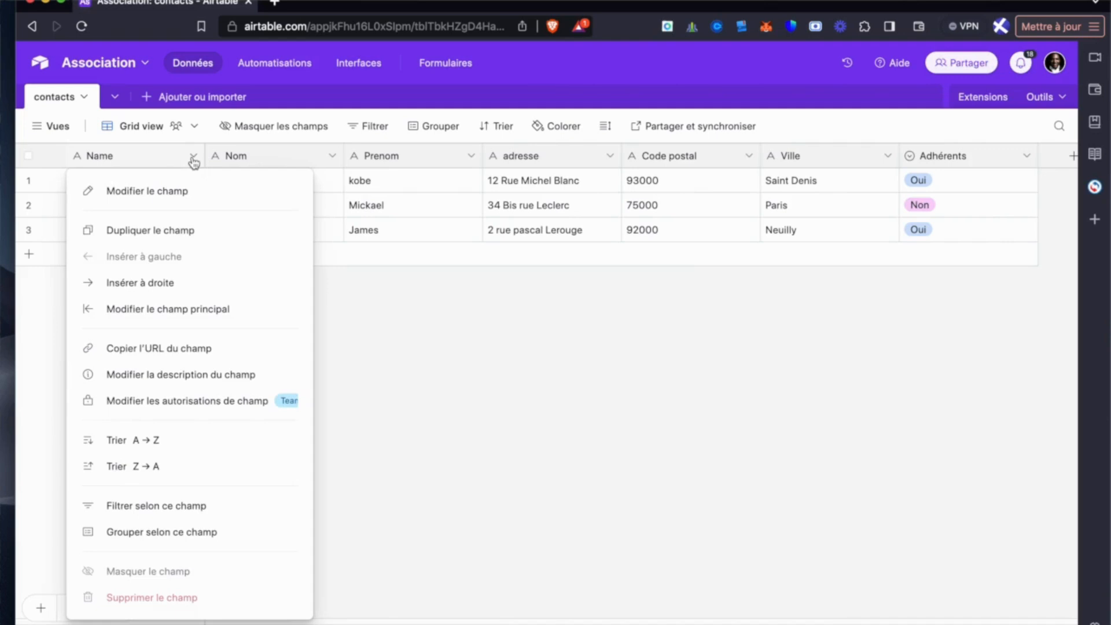
click(191, 192)
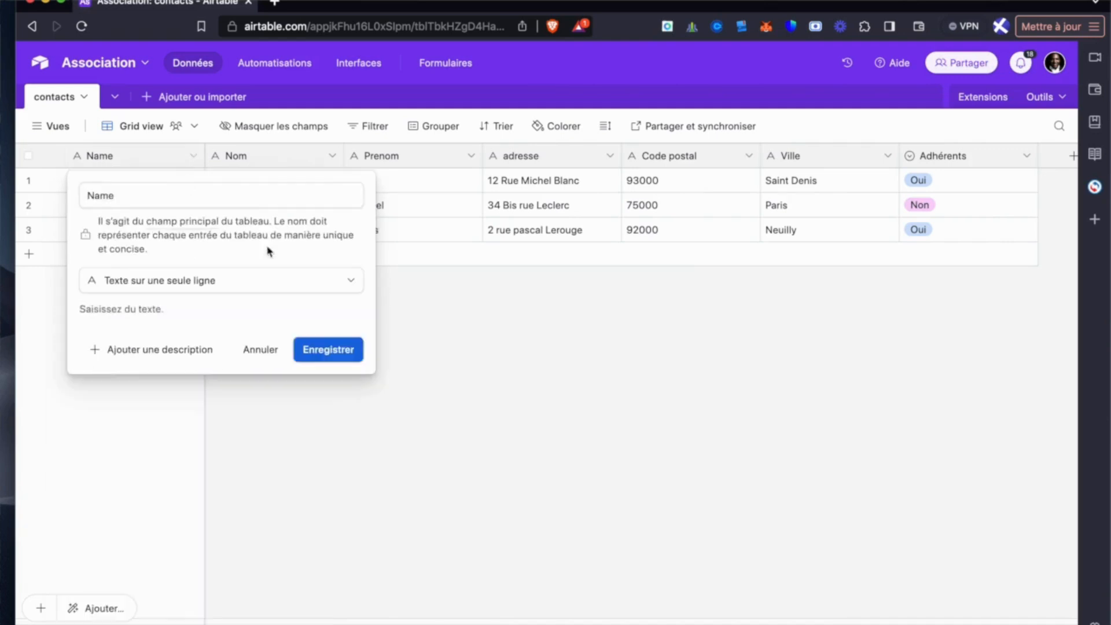
click(266, 283)
scroll(269, 419, down, 5)
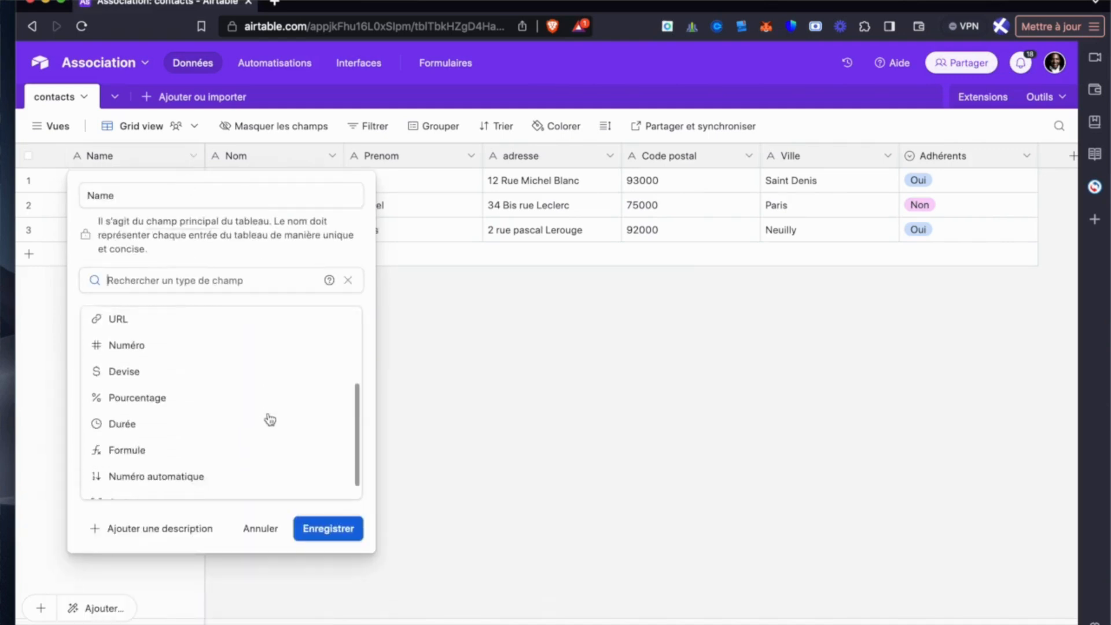
scroll(270, 419, down, 1)
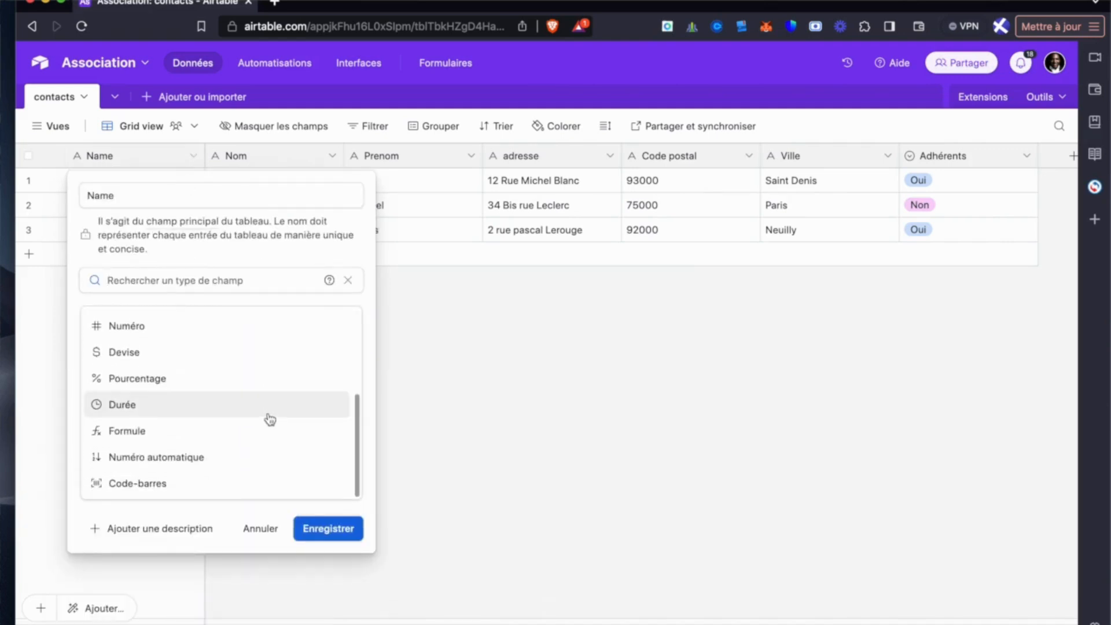
click(248, 458)
click(328, 364)
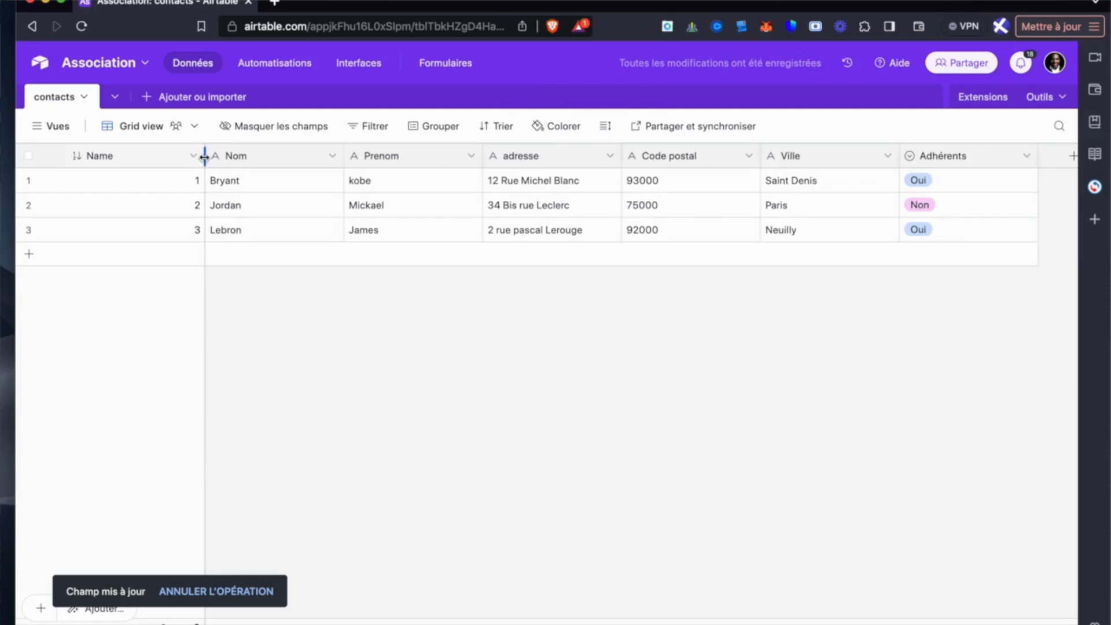
drag(205, 156, 160, 154)
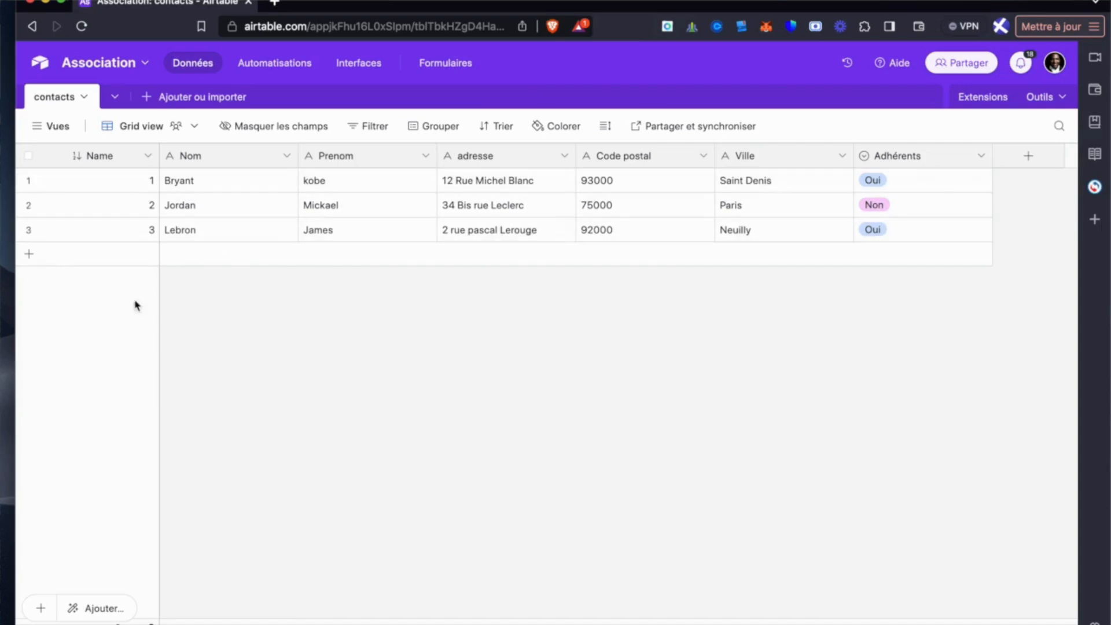
- Show the table's views and examine the Tableur and Calendrier view types available for creation
click(46, 126)
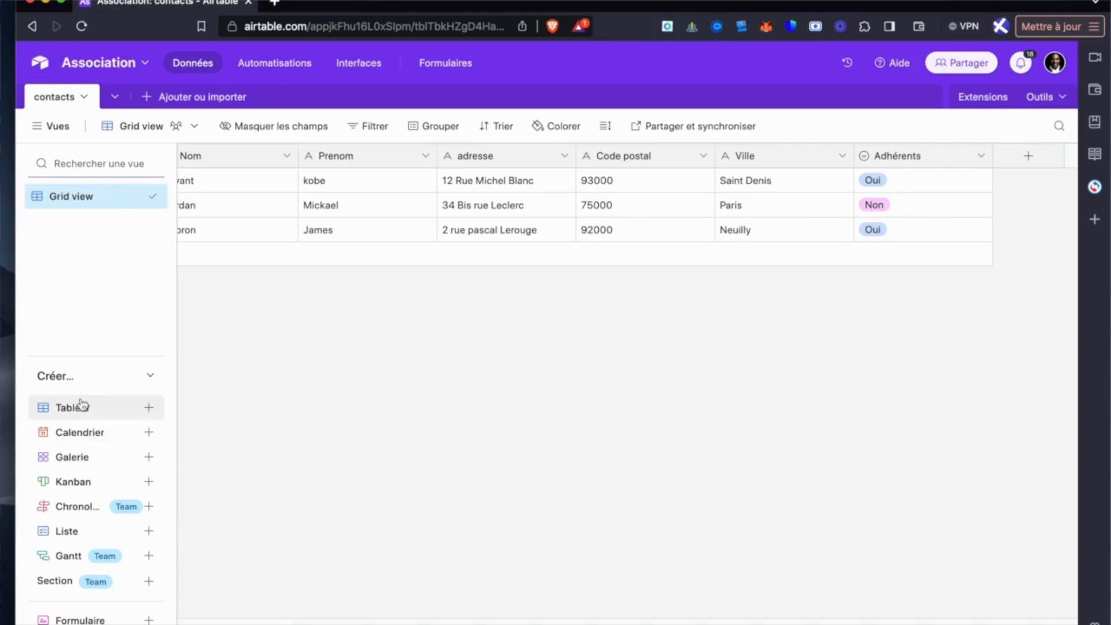
mouse_move(82, 406)
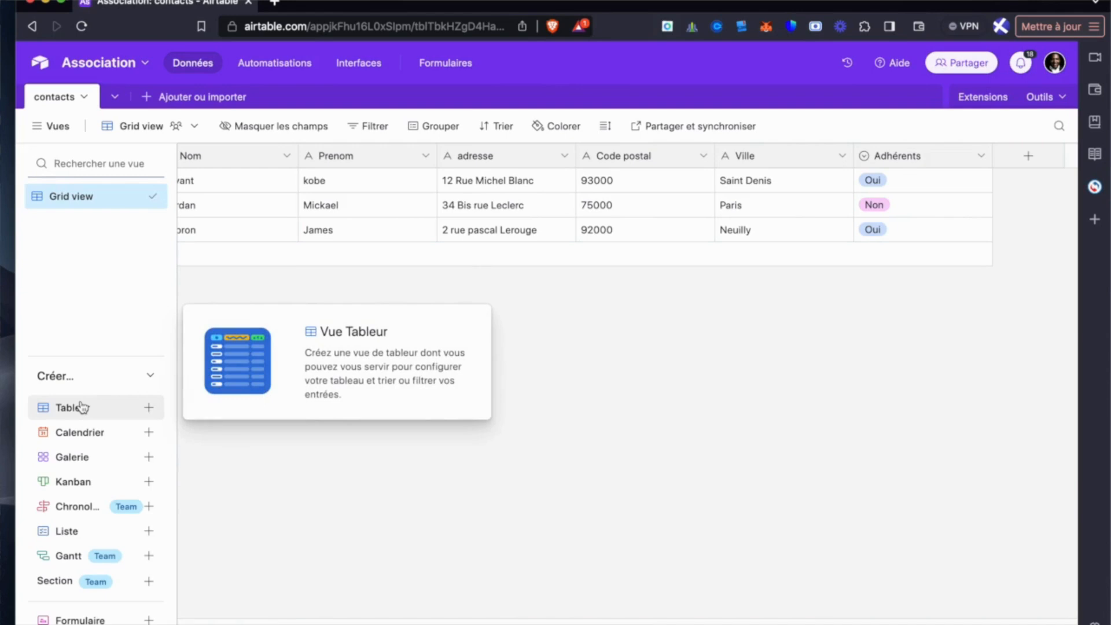
mouse_move(82, 432)
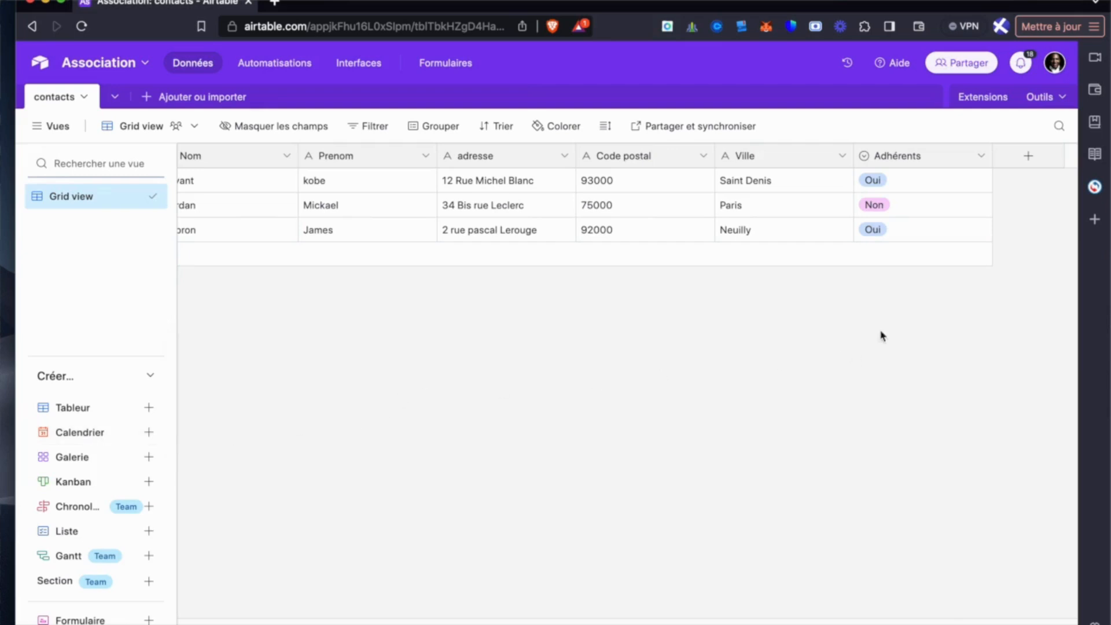
- Add a Date field named Date D'inscription to the contacts table, using the Friendly date format
click(1028, 165)
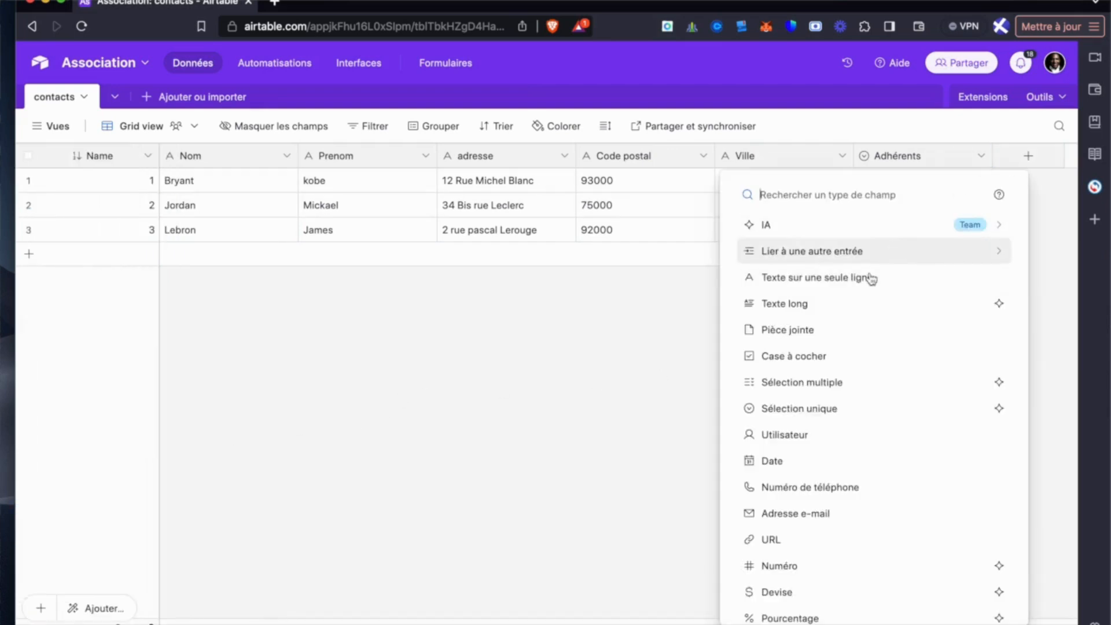
scroll(842, 413, down, 2)
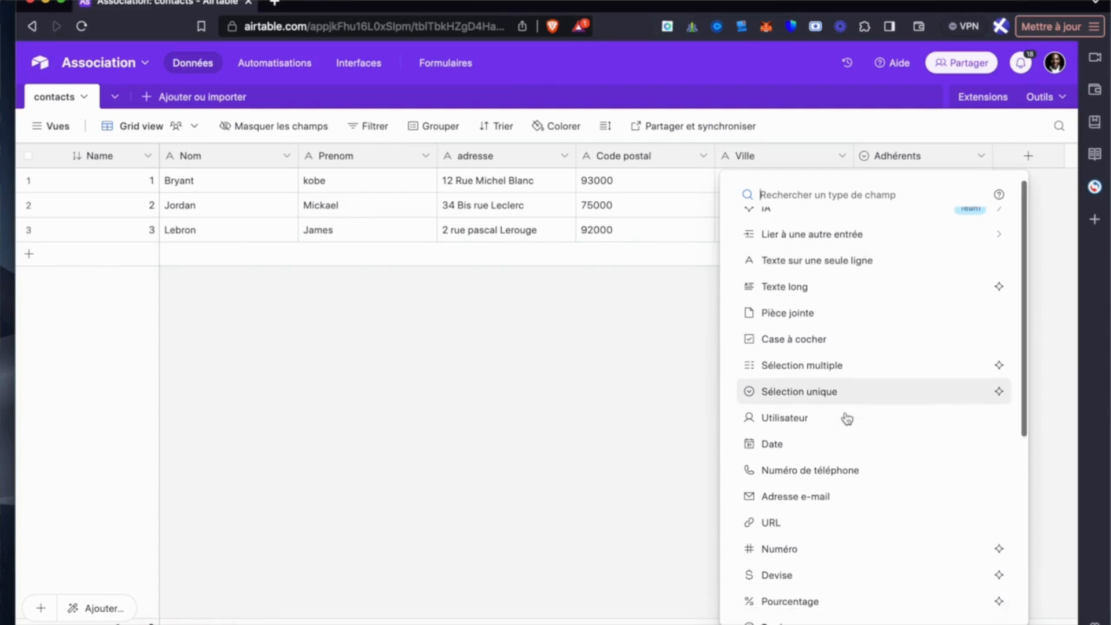
click(823, 409)
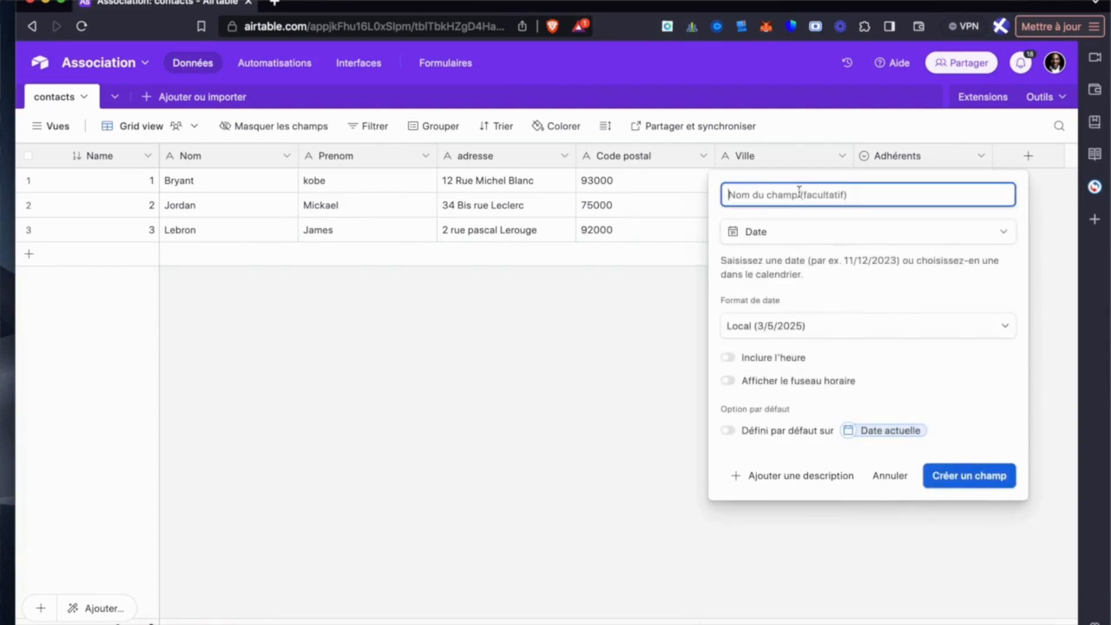
text(Date D'inscription)
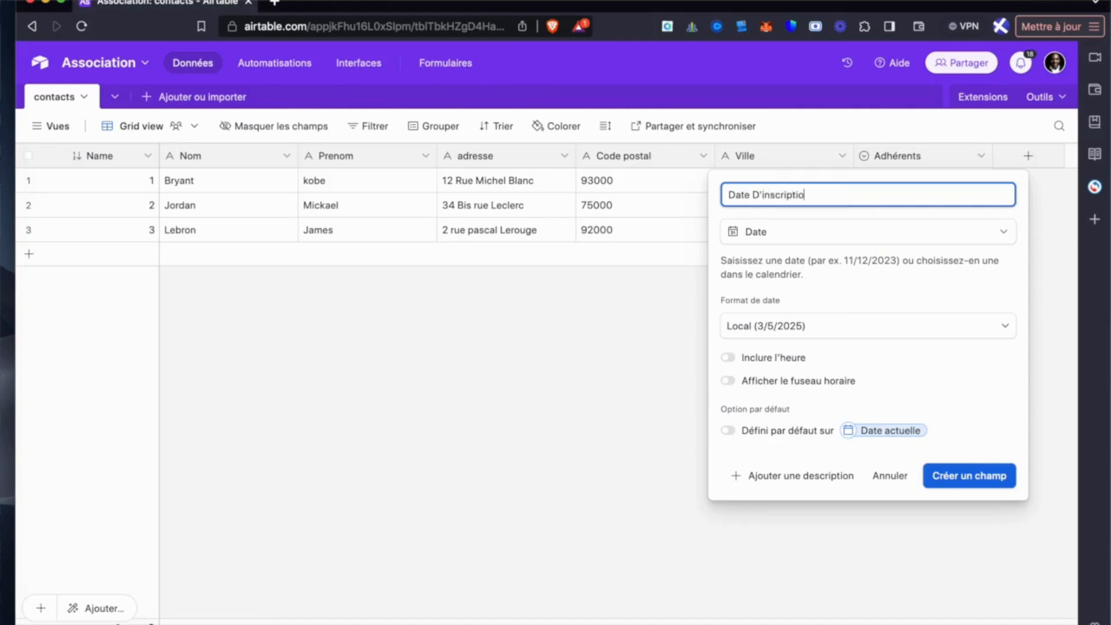
click(907, 327)
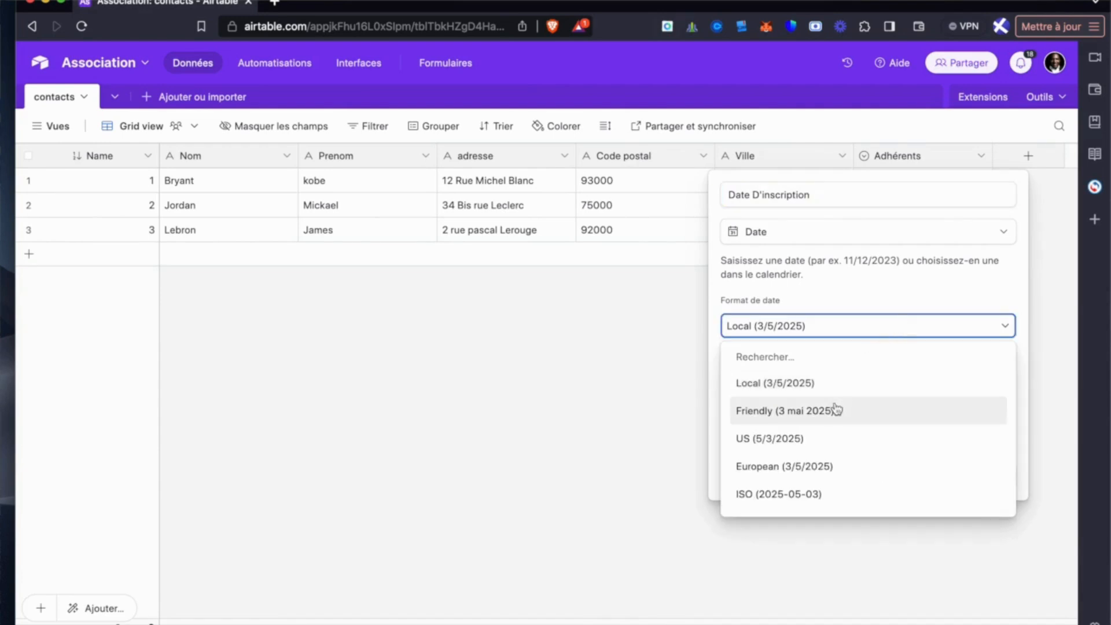
click(857, 411)
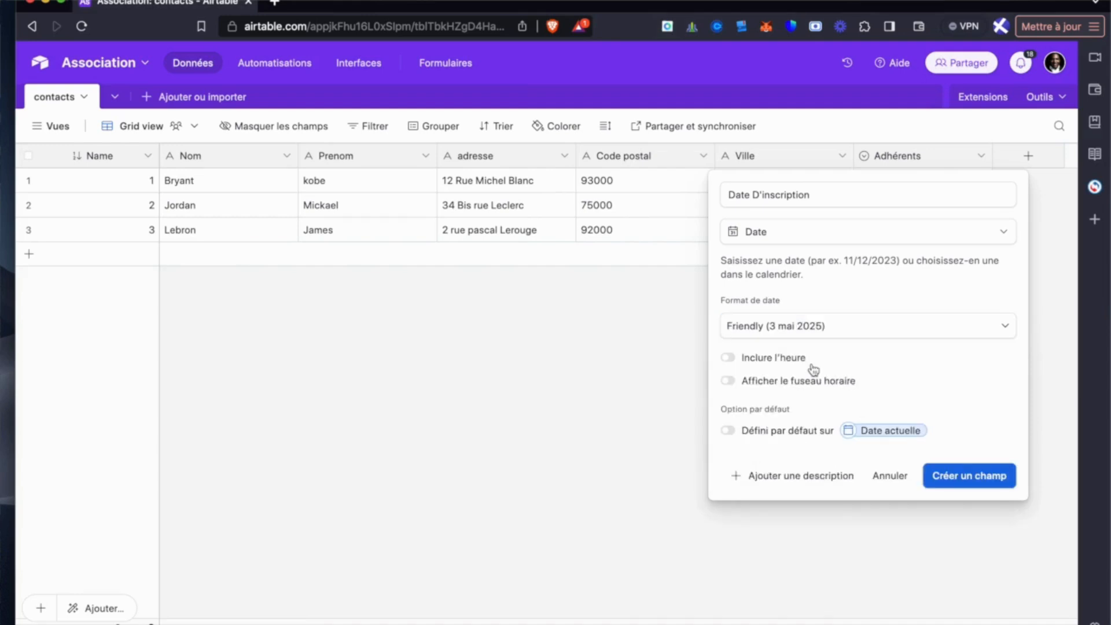
click(967, 474)
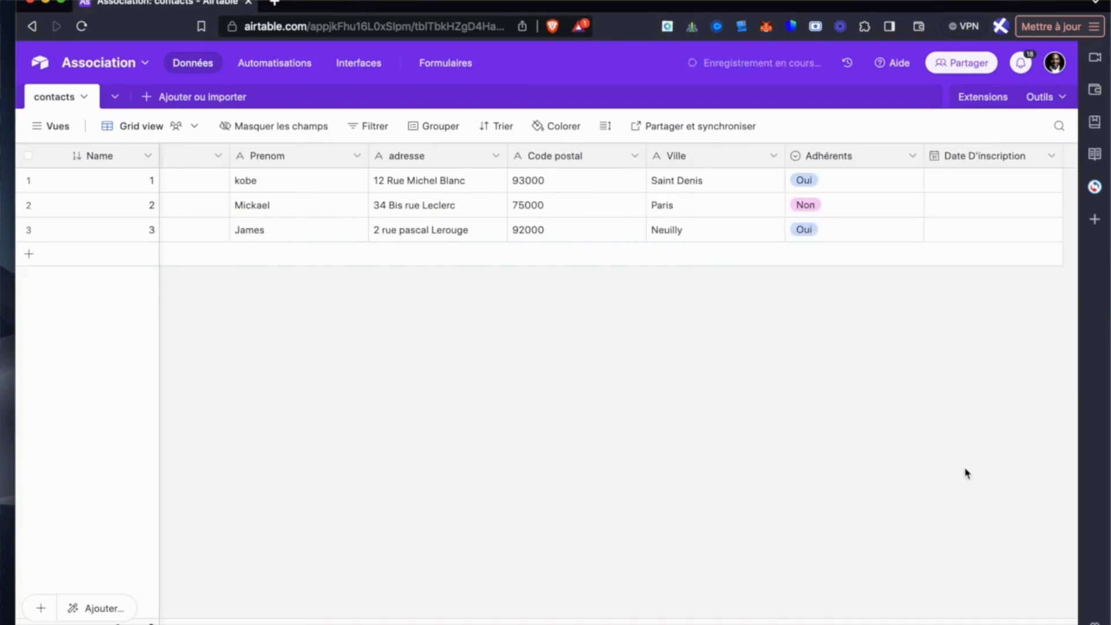
- Set Date D'inscription to 6 mai 2025 for the first record and 16 septembre 2024 for the second
click(859, 183)
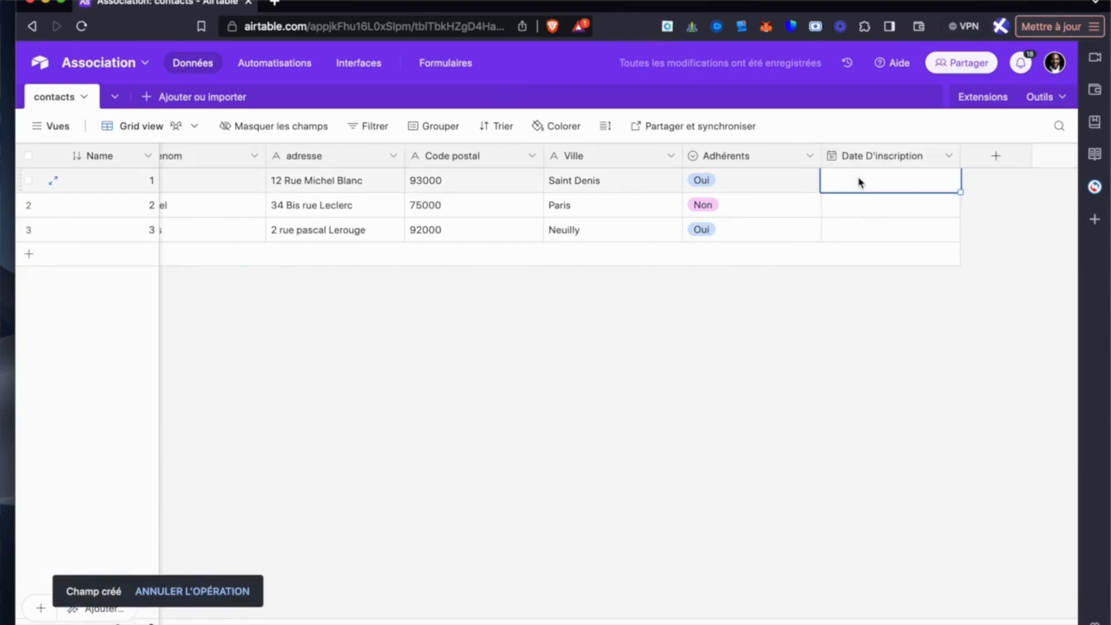
click(838, 182)
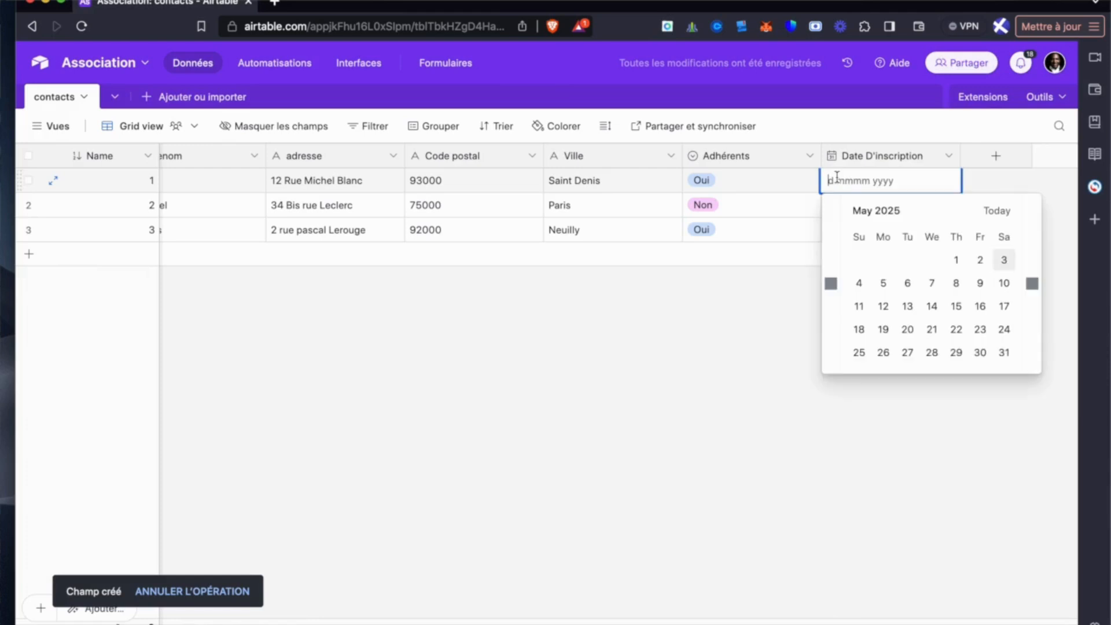
click(909, 283)
click(882, 213)
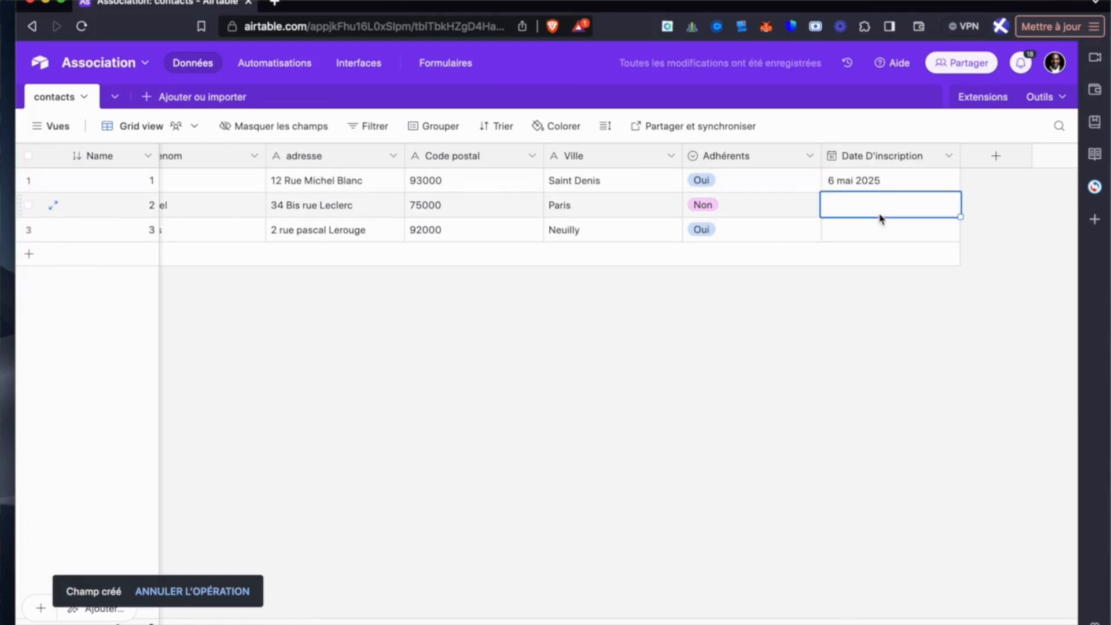
click(861, 213)
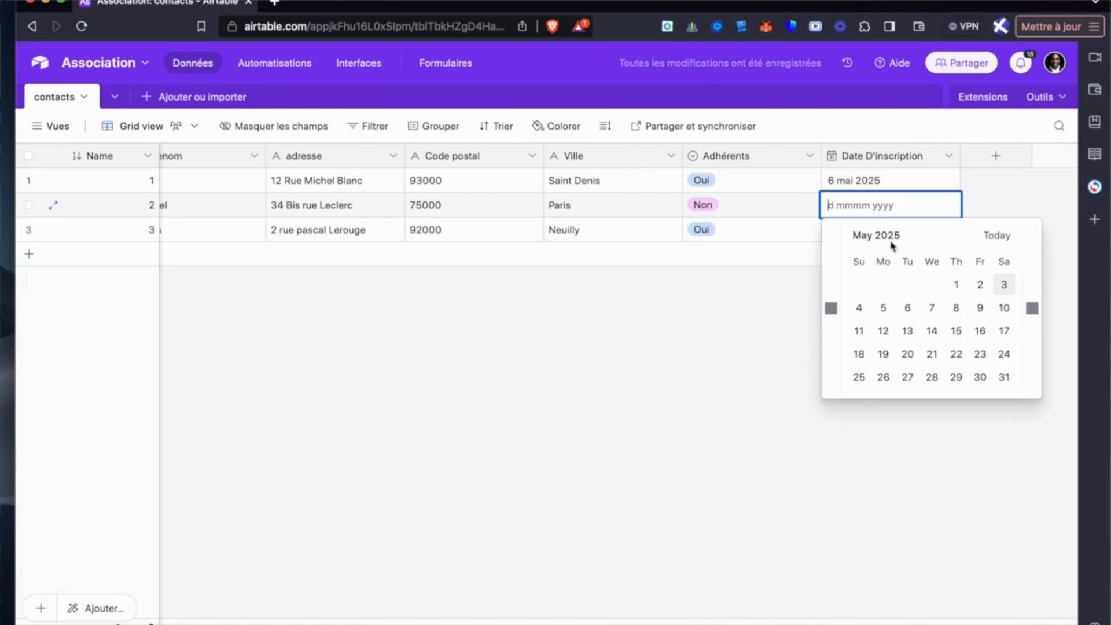
click(831, 310)
click(831, 309)
click(831, 310)
click(832, 309)
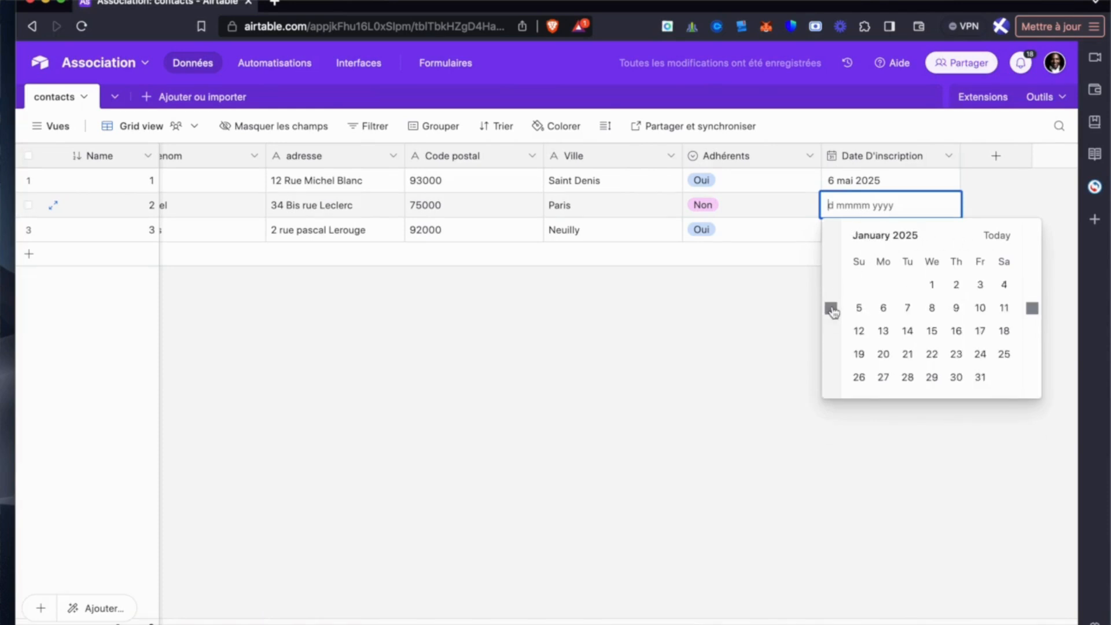
click(832, 309)
click(832, 309)
click(832, 310)
click(832, 310)
click(883, 331)
- Set Date D'inscription to 10 février 2025 for the third record
click(869, 233)
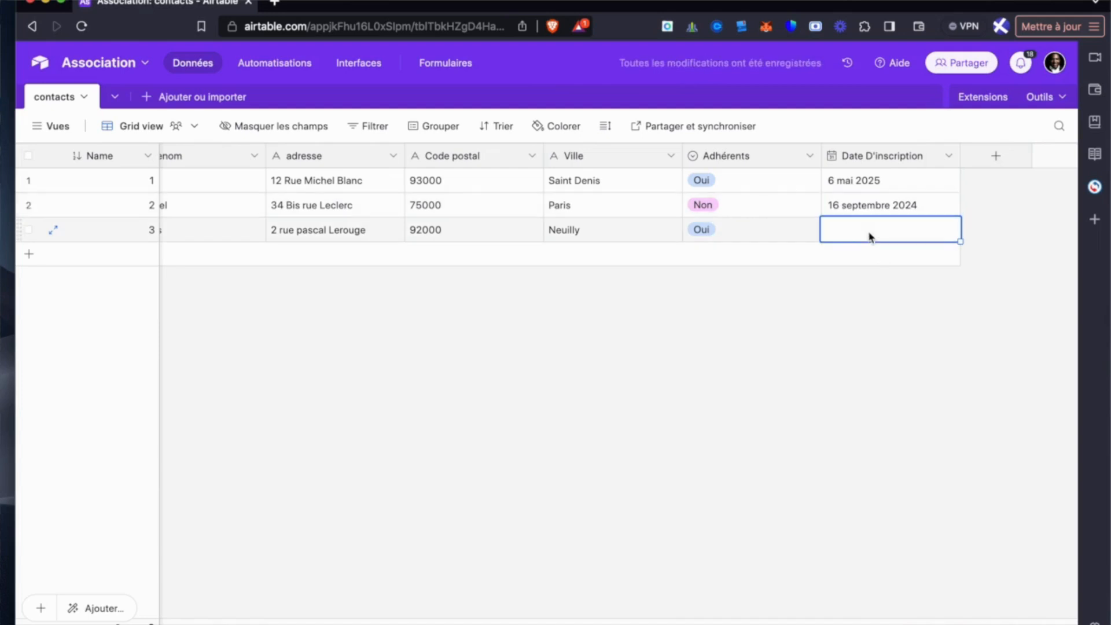
click(839, 235)
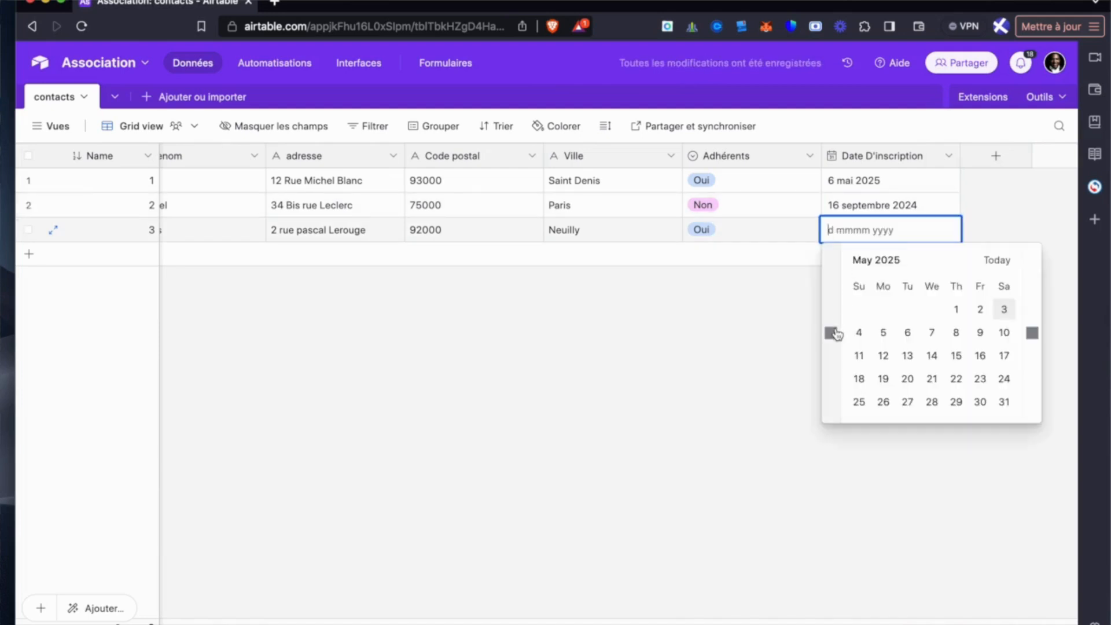
click(831, 333)
click(831, 332)
click(831, 332)
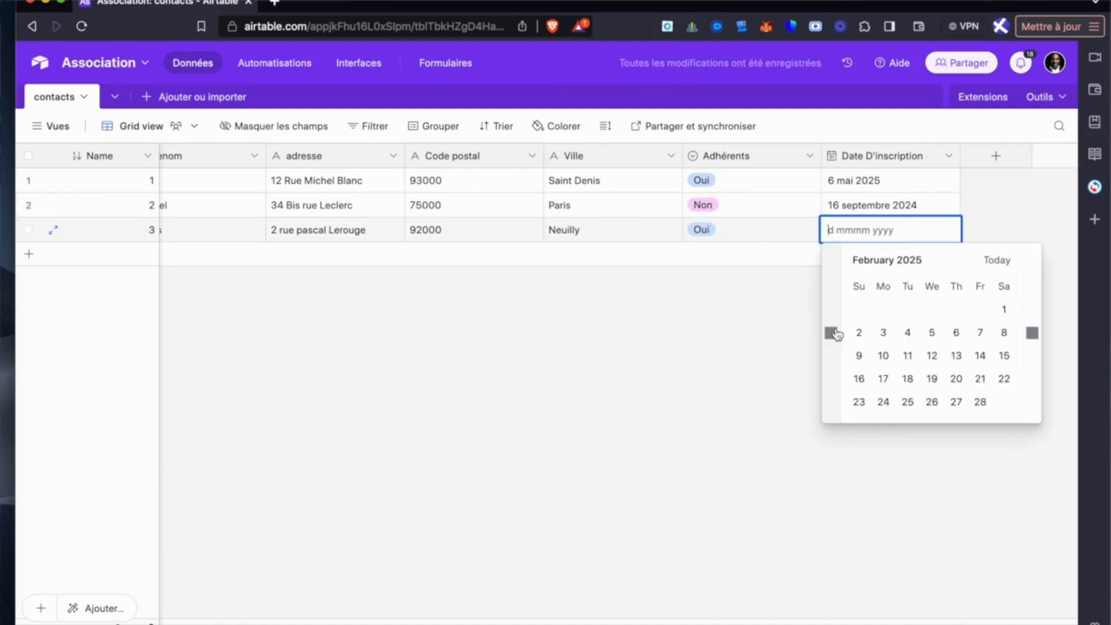
click(884, 355)
- Create a collaborative calendar view named Calendrier D'adhésion that uses the Date D'inscription field
scroll(756, 375, left, 3)
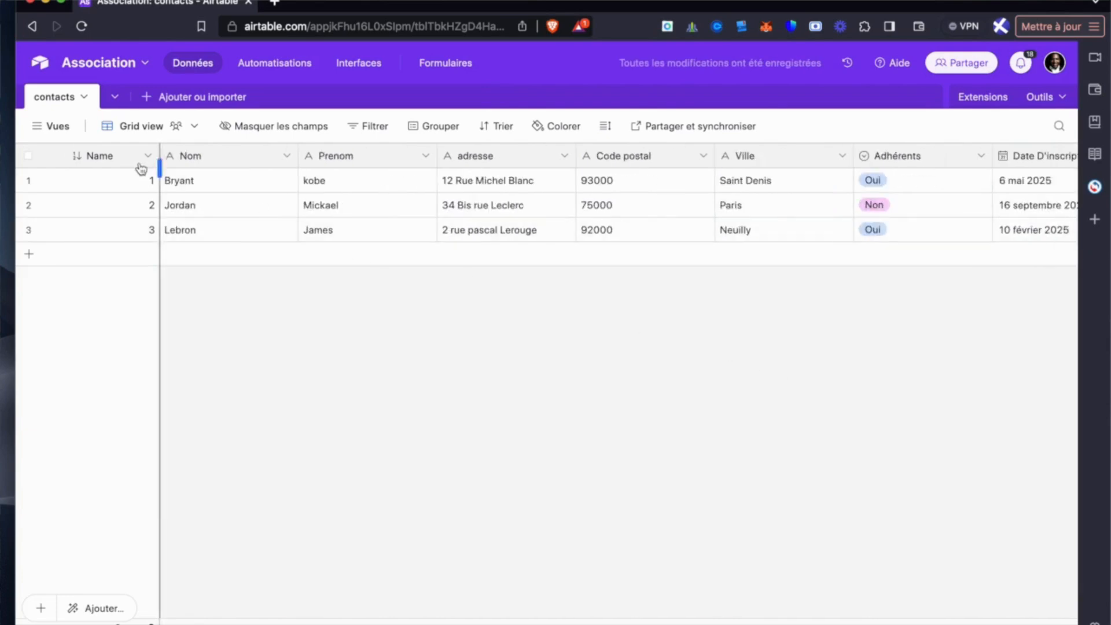
click(52, 125)
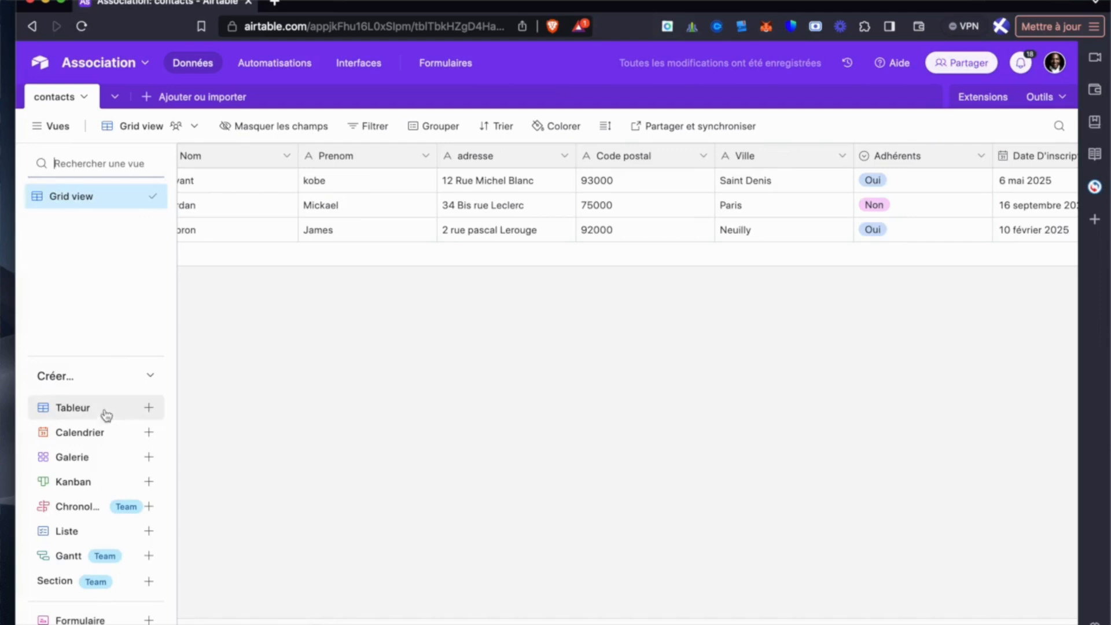
click(98, 434)
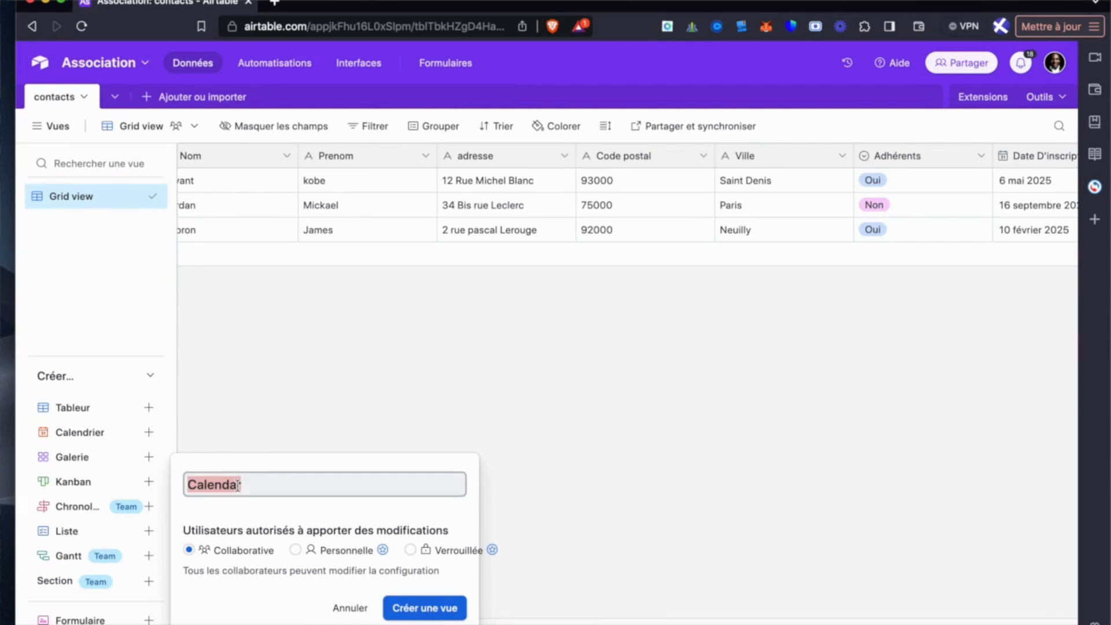
text(Calen)
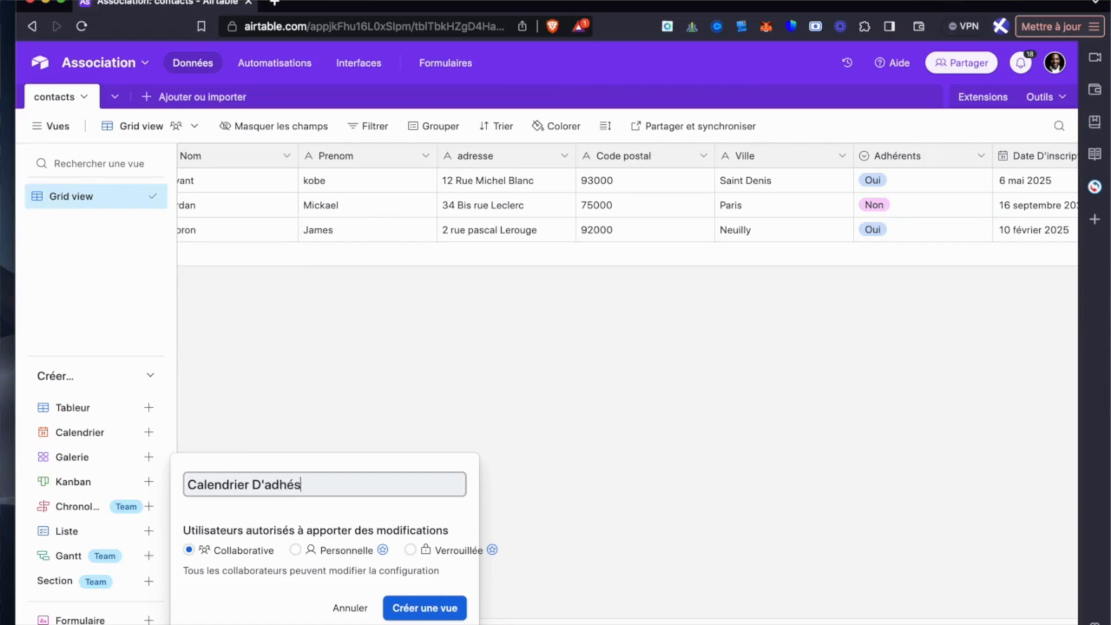
text(ion)
click(404, 604)
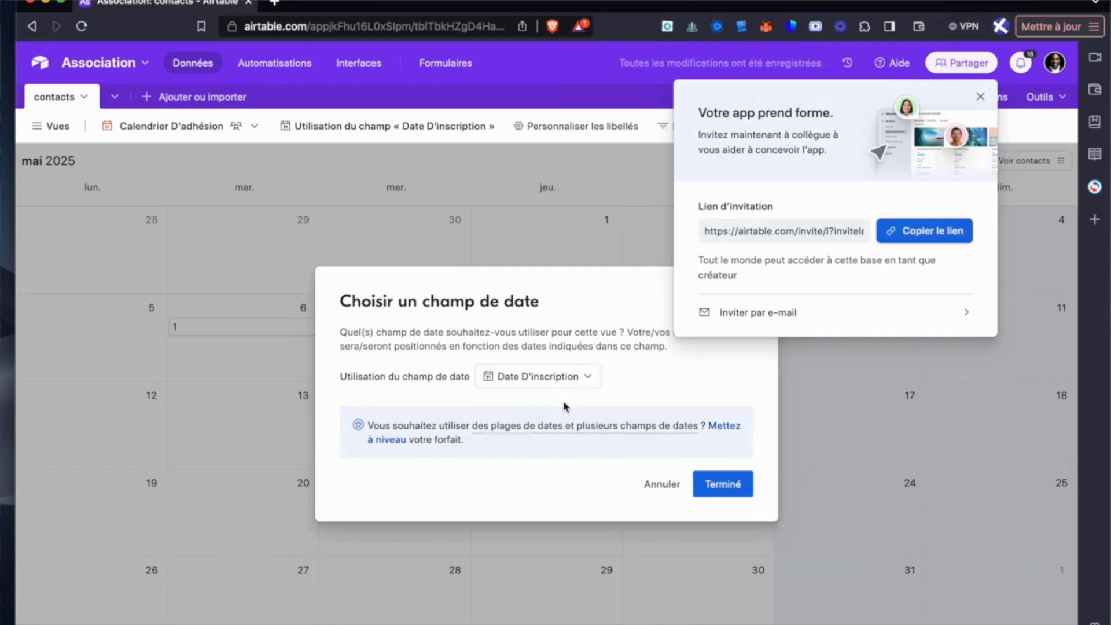
click(980, 96)
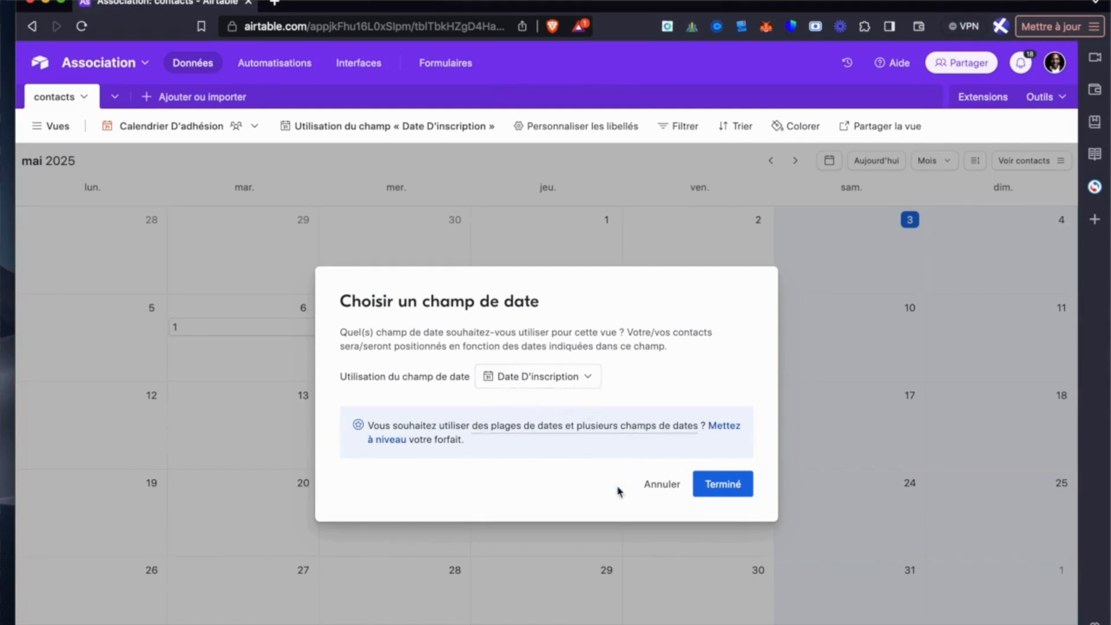
click(722, 484)
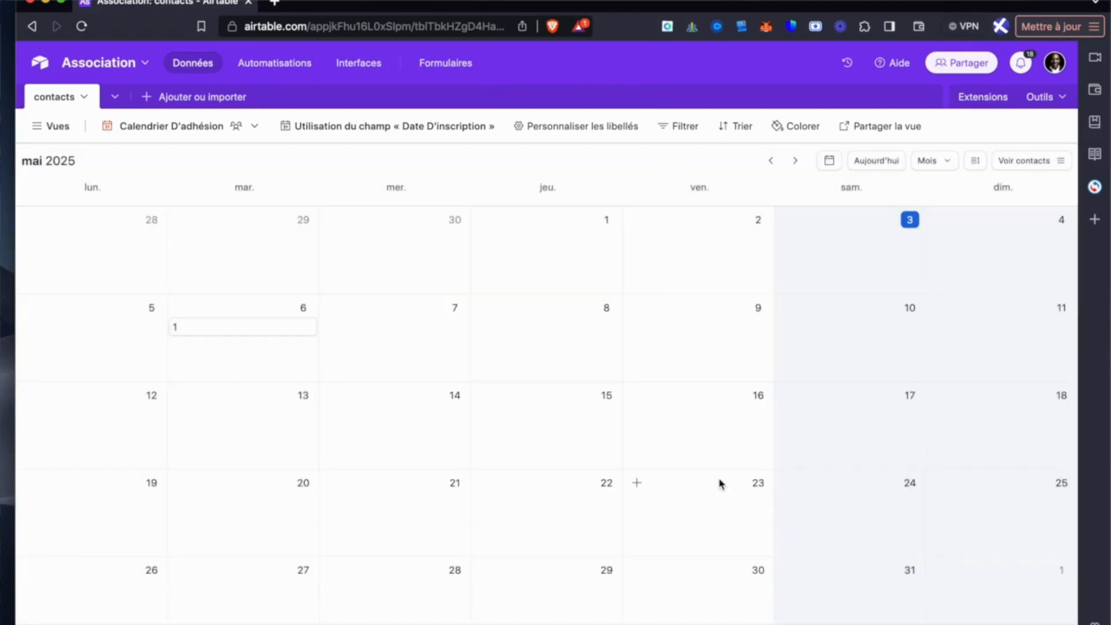
- Examine the calendar entries on 6 May 2025 and 10 February 2025 by opening their record details
click(222, 332)
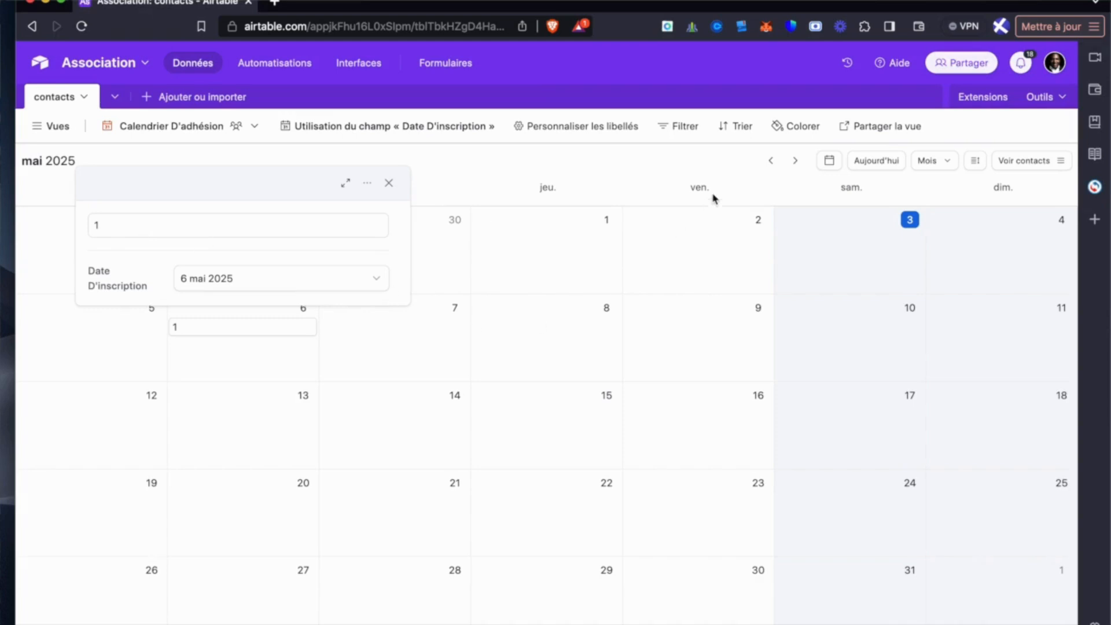
click(772, 162)
click(772, 162)
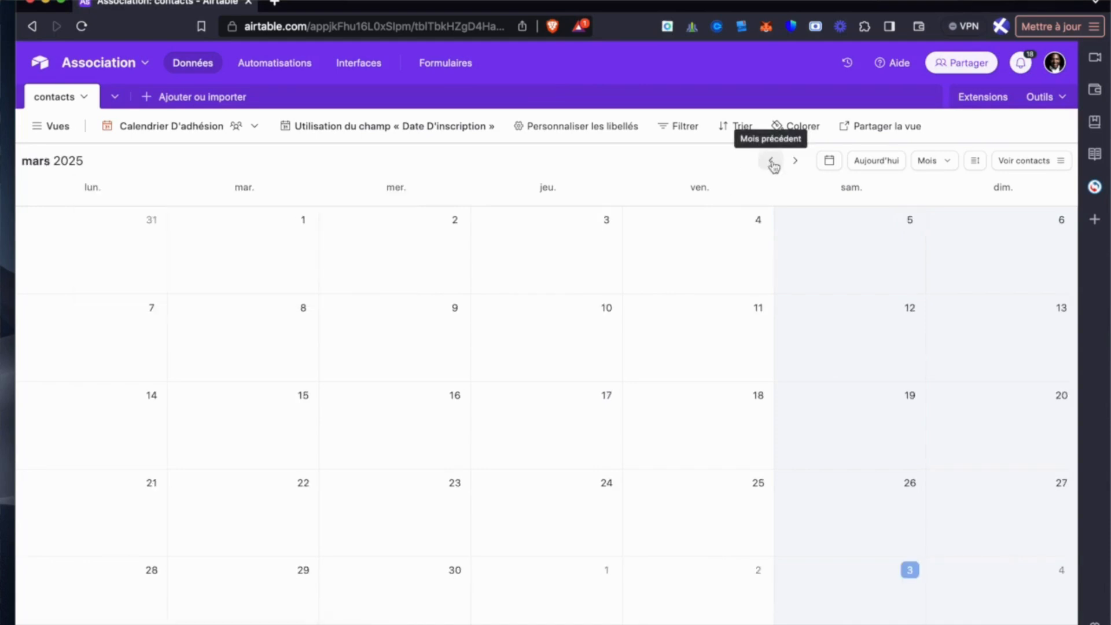
click(772, 162)
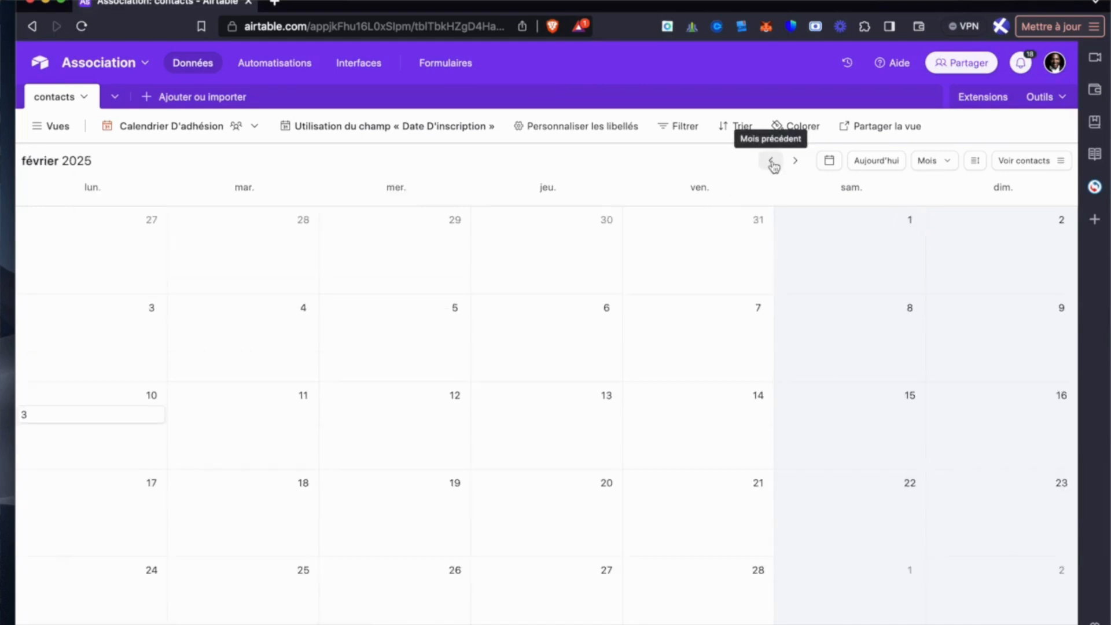
click(104, 421)
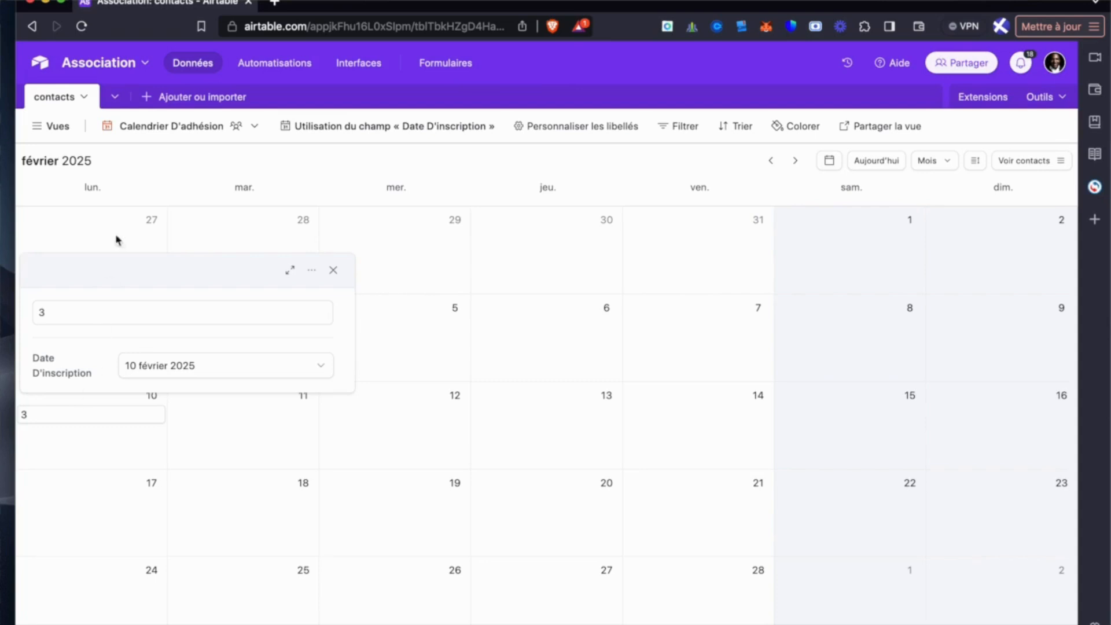
- Switch to the Grid view and change the primary Name field's type to Formule
mouse_move(48, 127)
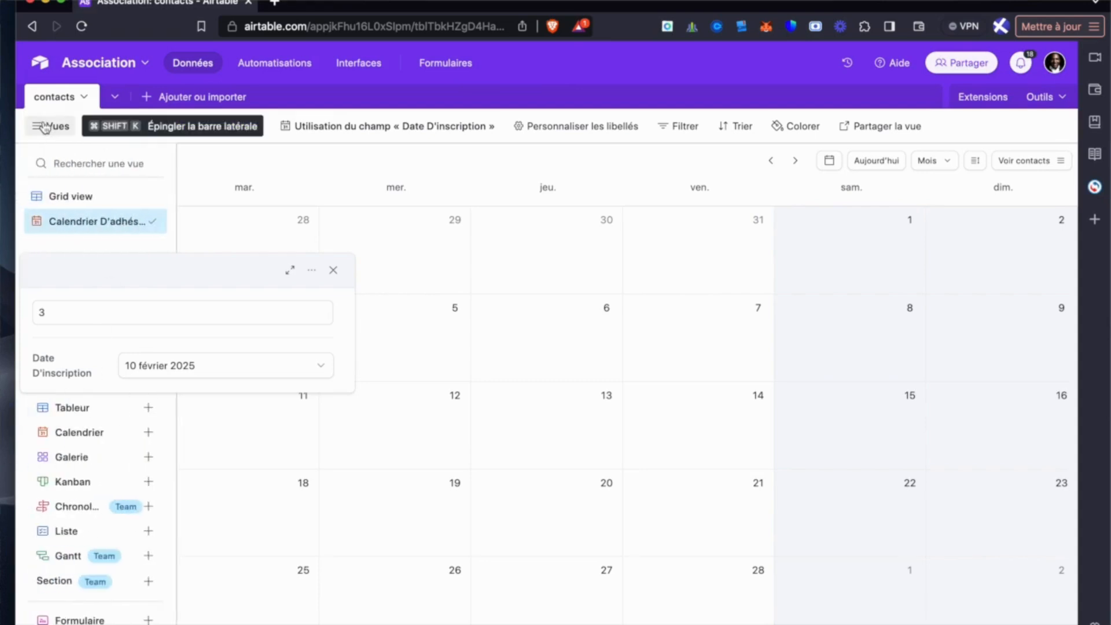
click(64, 199)
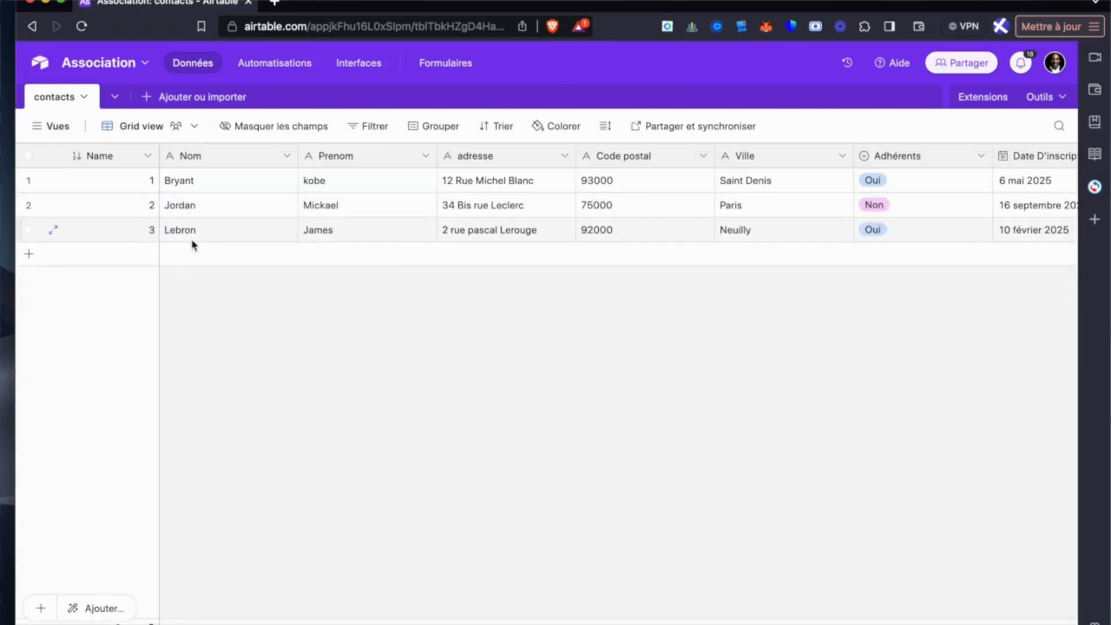
click(148, 158)
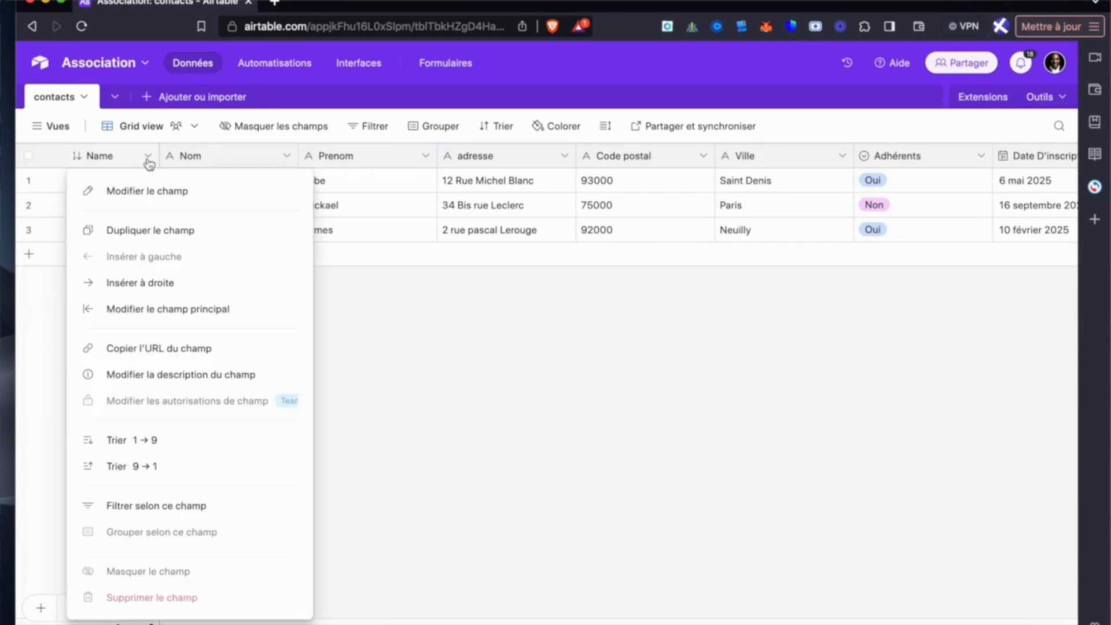
click(148, 192)
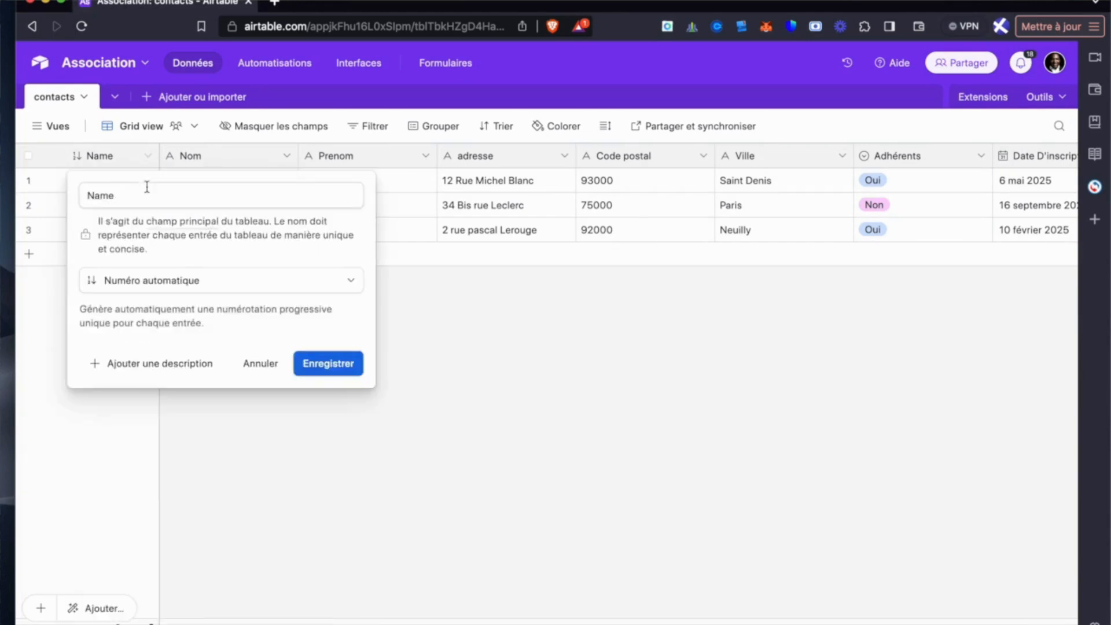
click(334, 289)
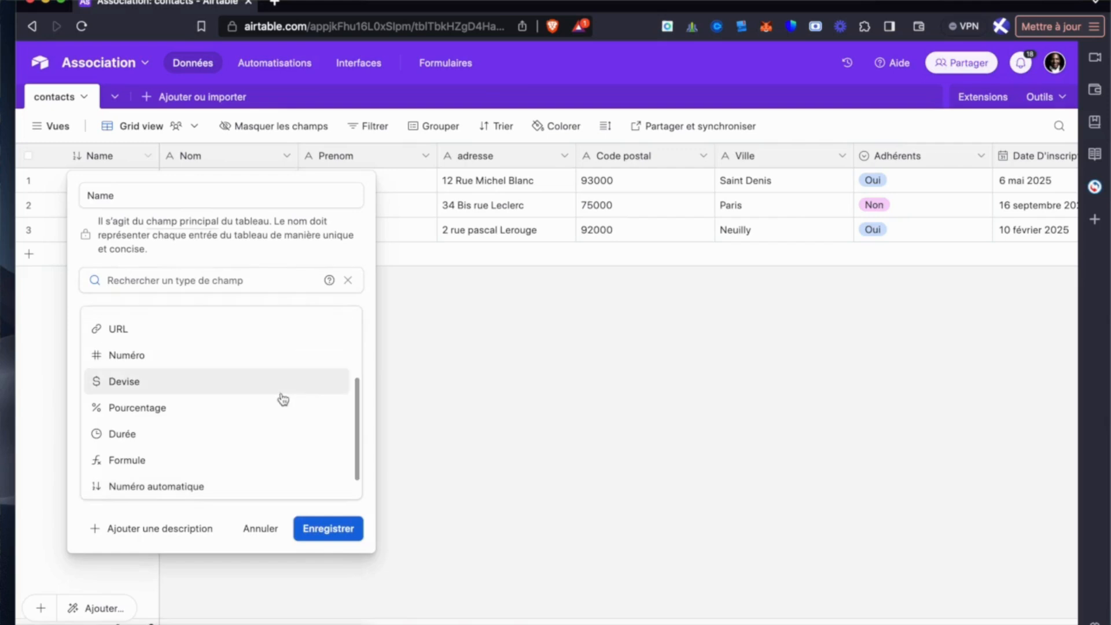
scroll(282, 398, down, 1)
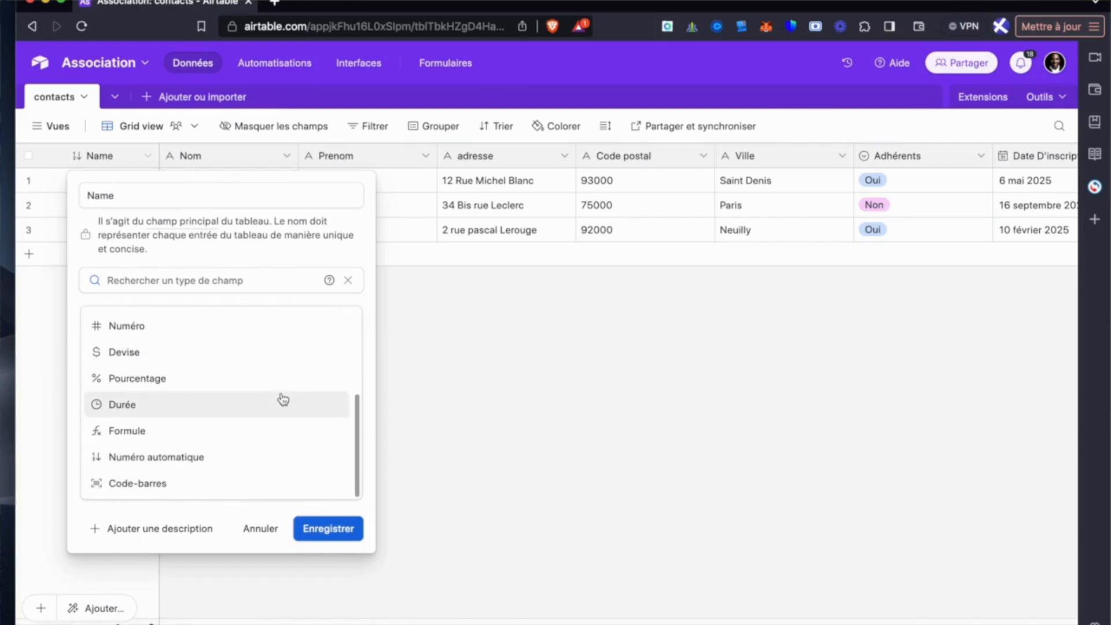
scroll(283, 399, up, 5)
scroll(283, 398, down, 5)
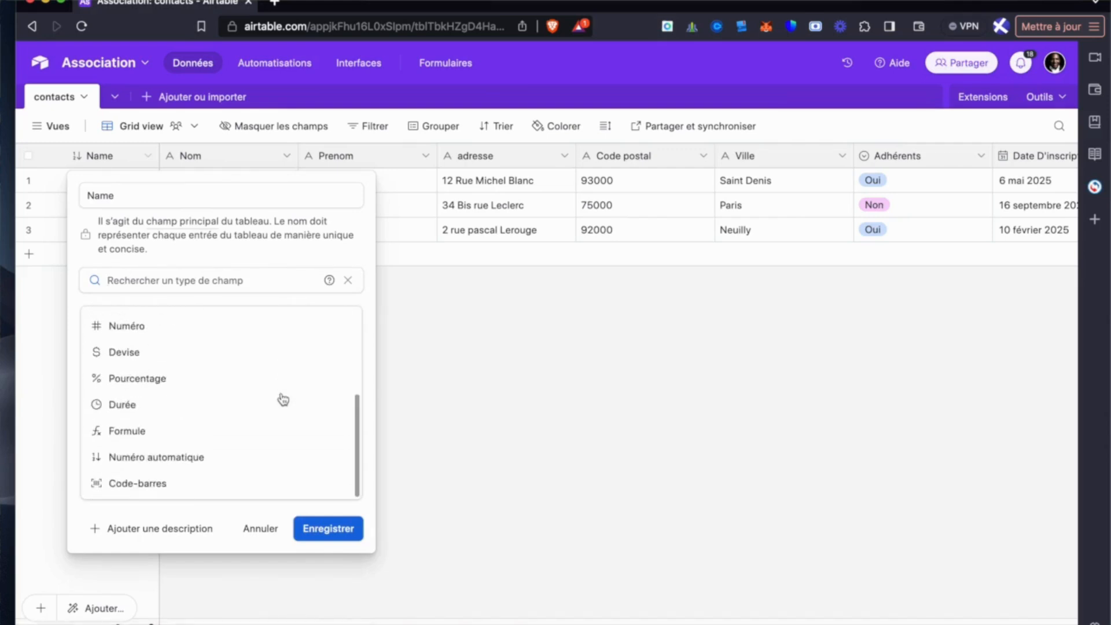
click(263, 432)
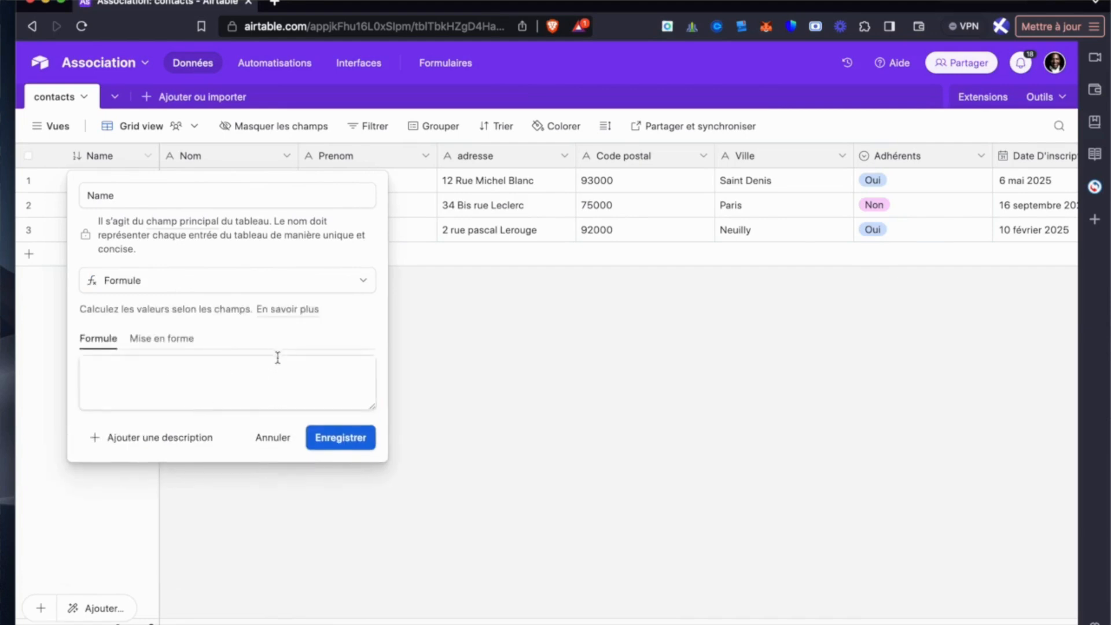
- Enter the formula Nom &"-"&Prenom for the Name field to join both fields with a hyphen
click(253, 374)
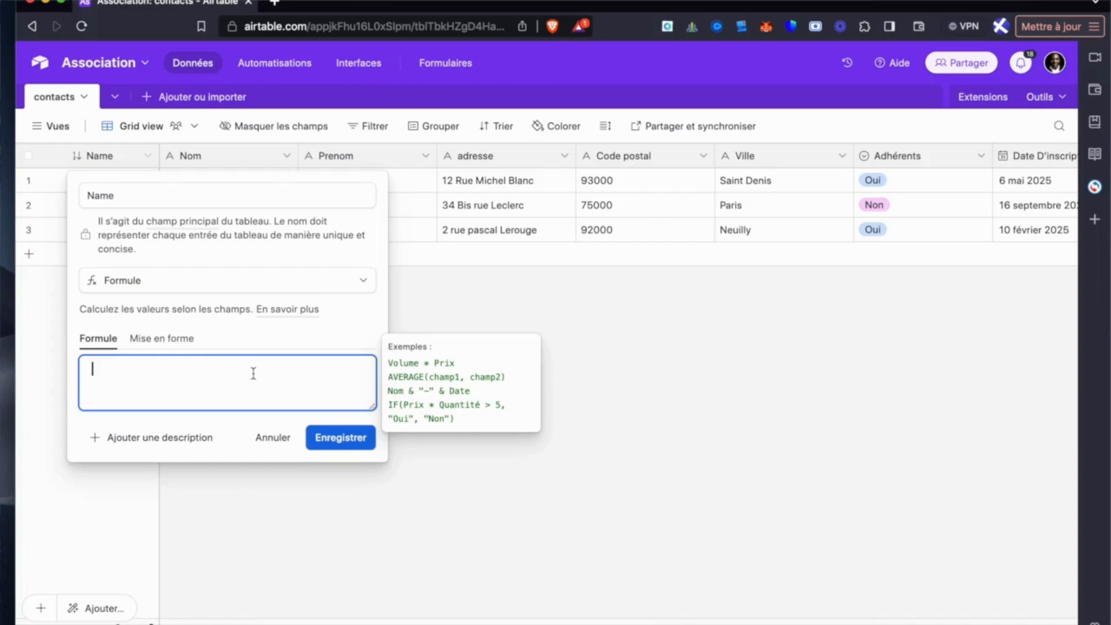
text(nom)
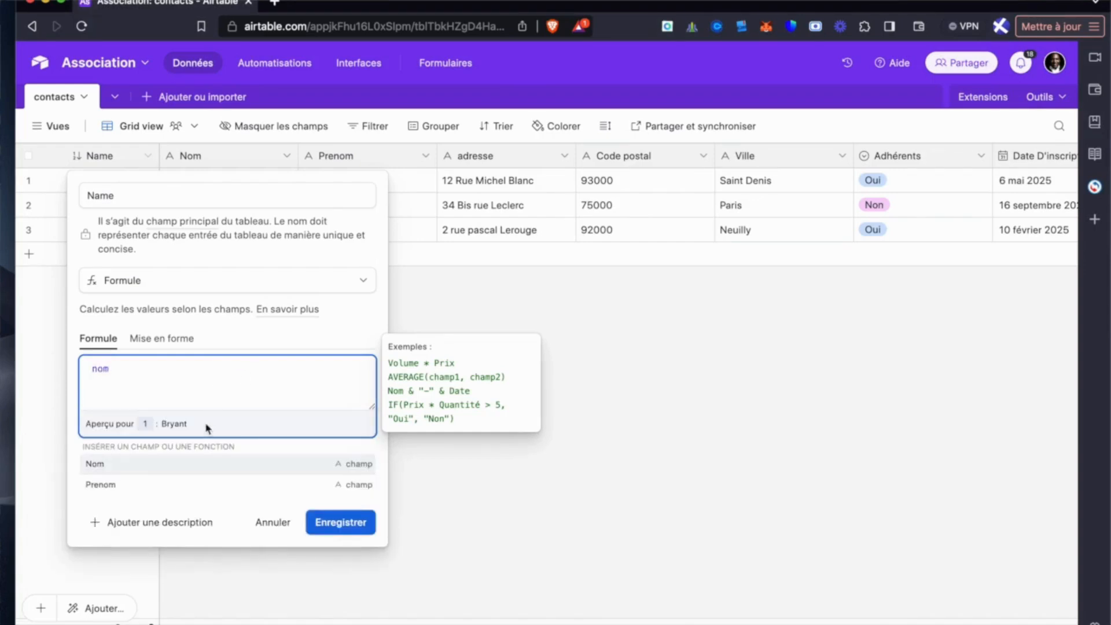
click(188, 464)
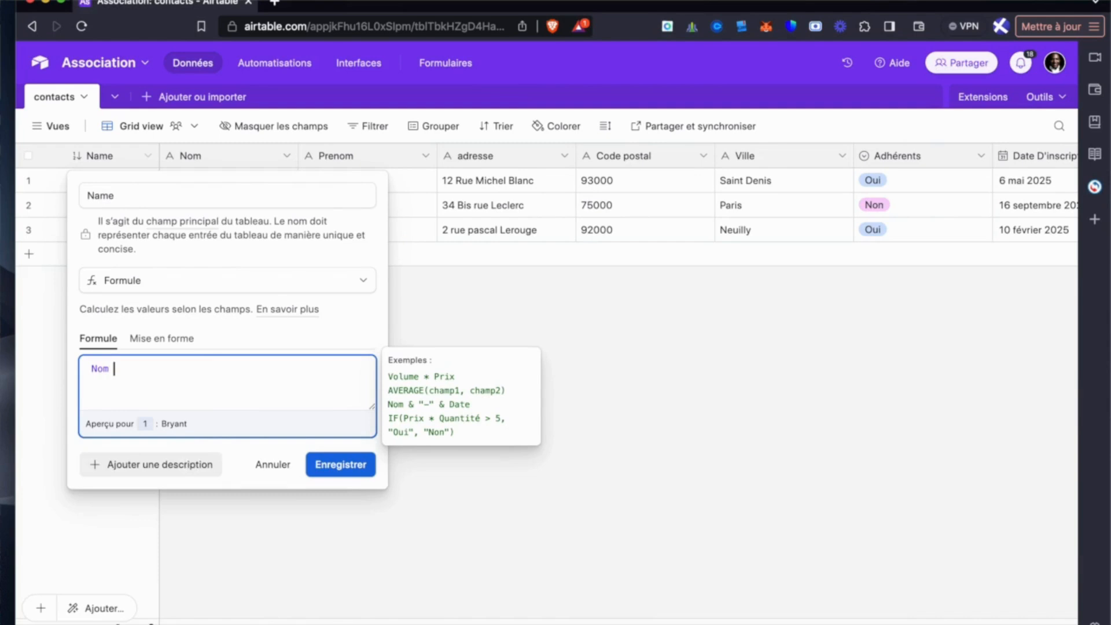
text(&")
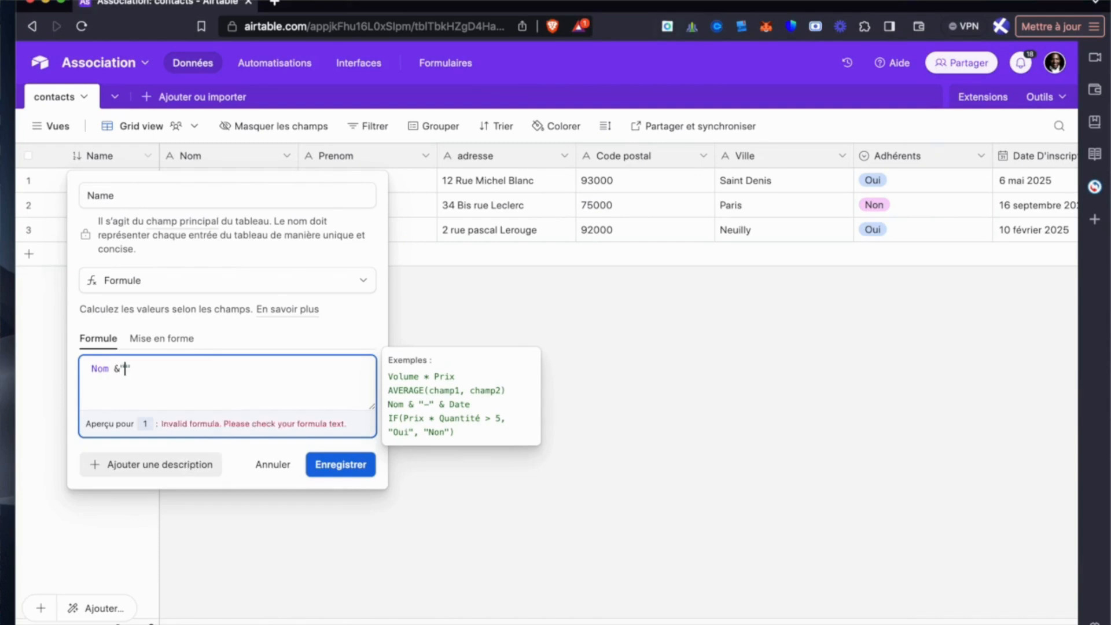
text(-")
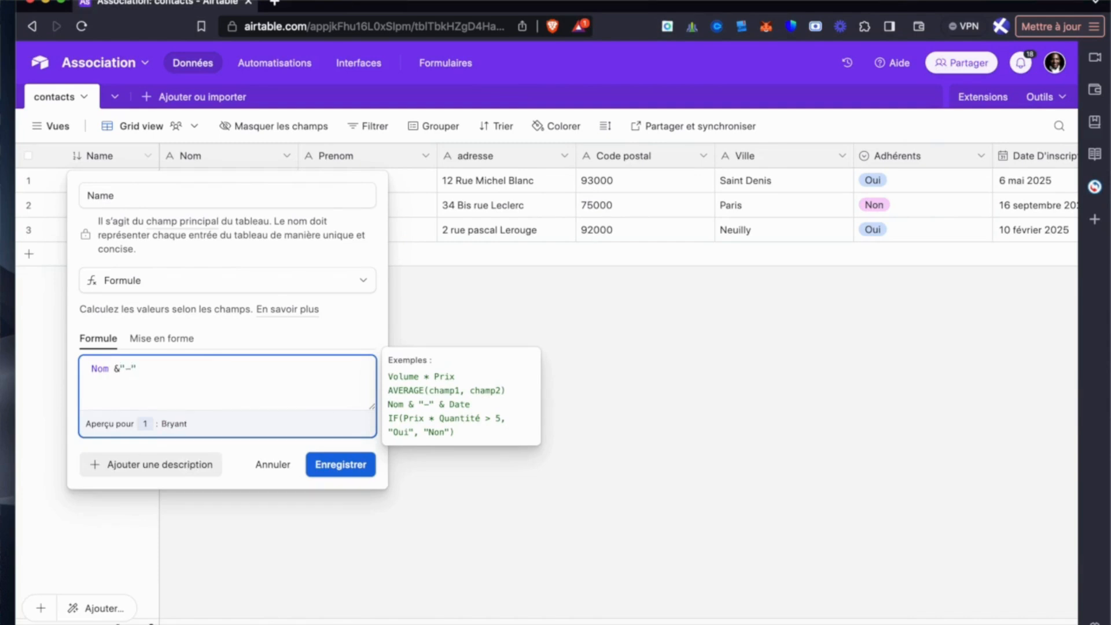
text(pre)
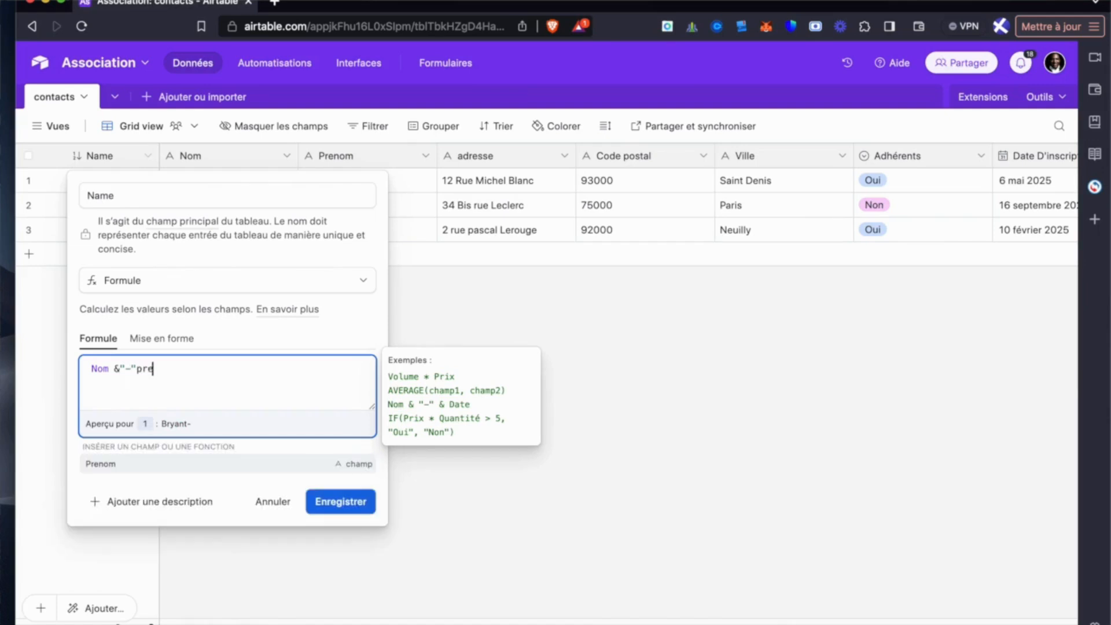
text(nom)
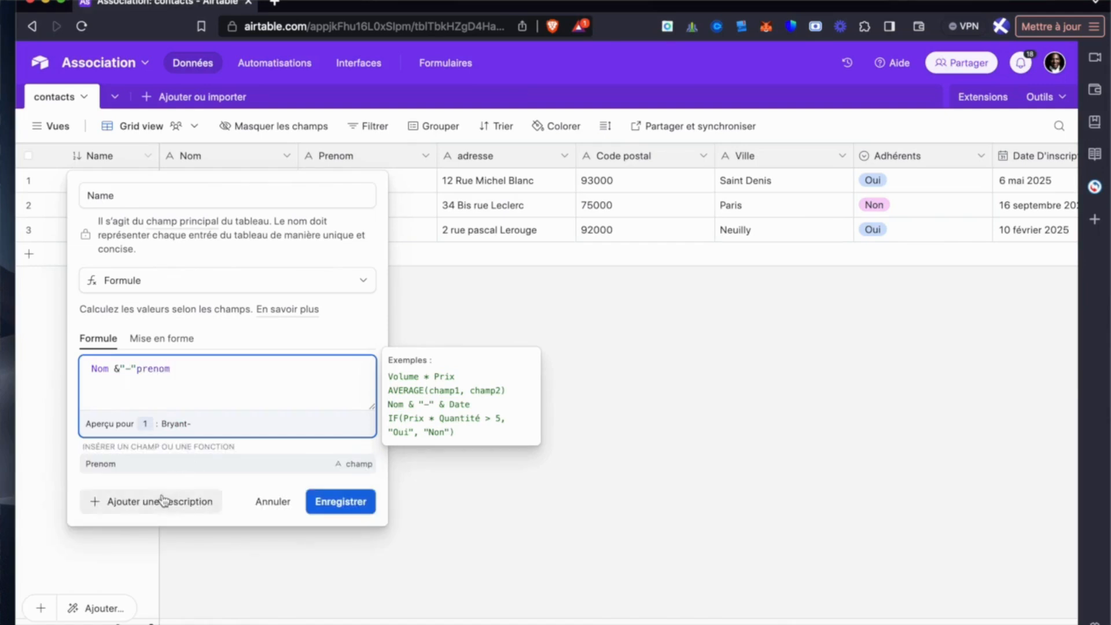
click(133, 466)
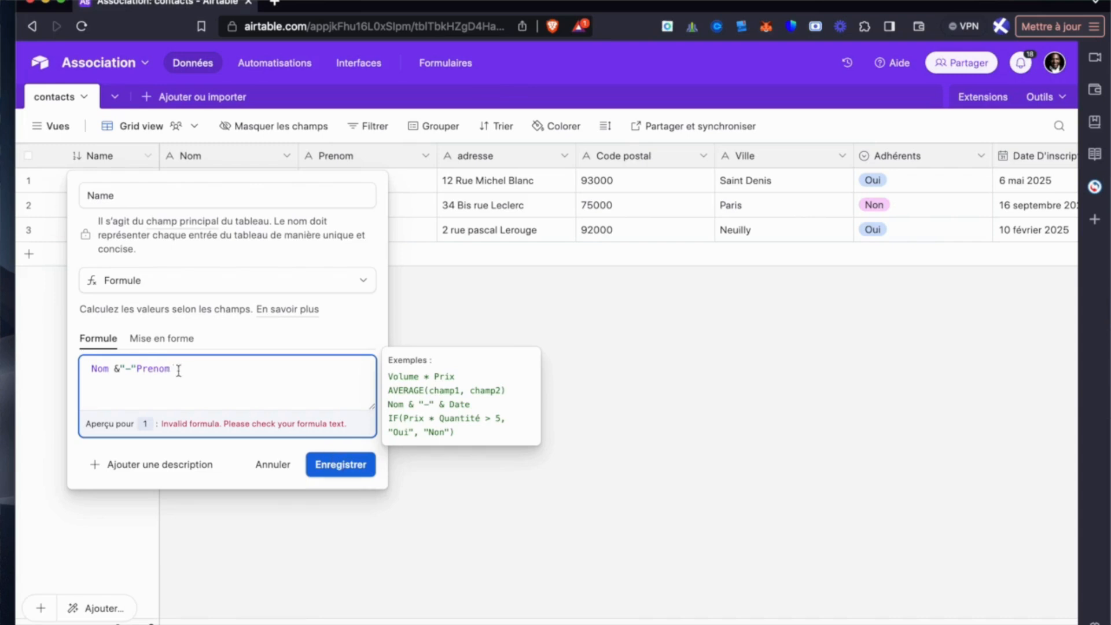
click(136, 368)
text(&)
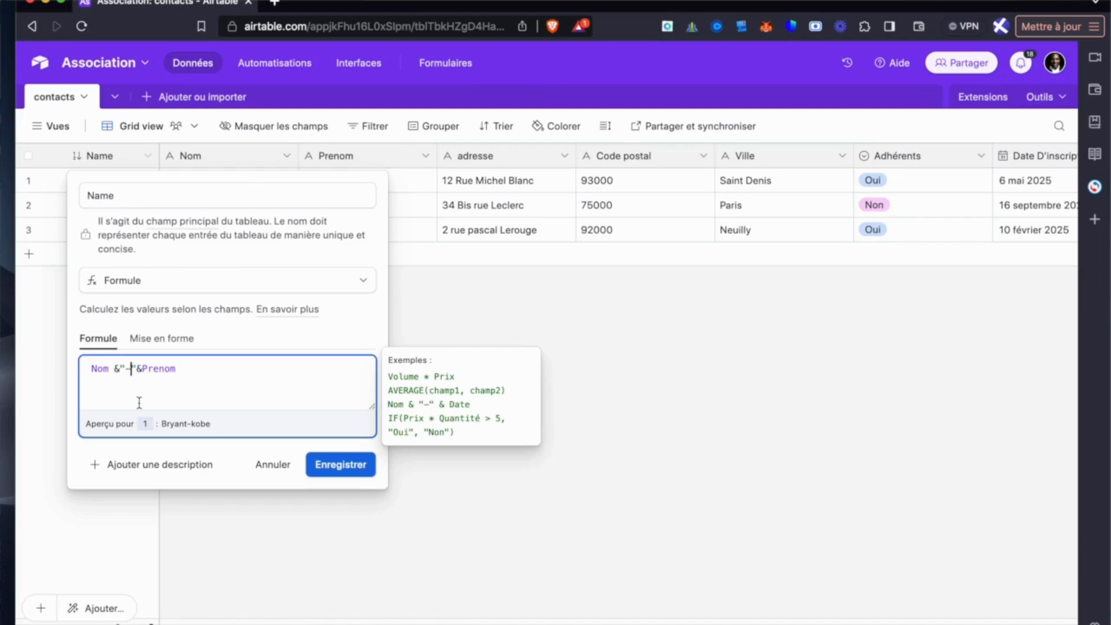
- Replace the hyphen in the Name formula with a space, save the field and slightly widen its column
key(BackSpace)
click(331, 467)
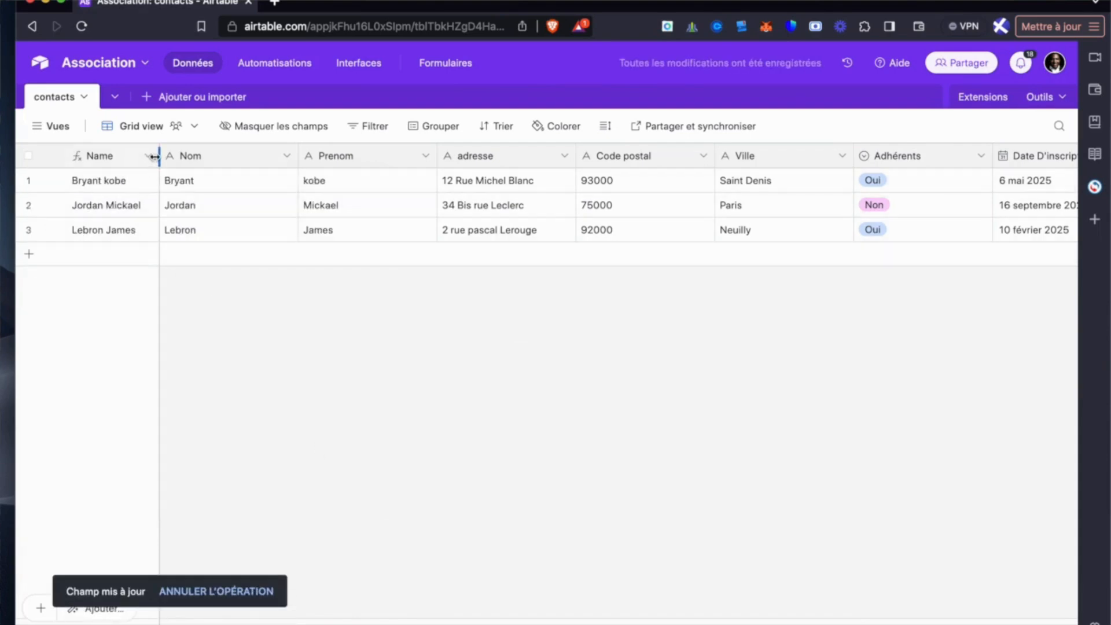
drag(157, 155, 181, 155)
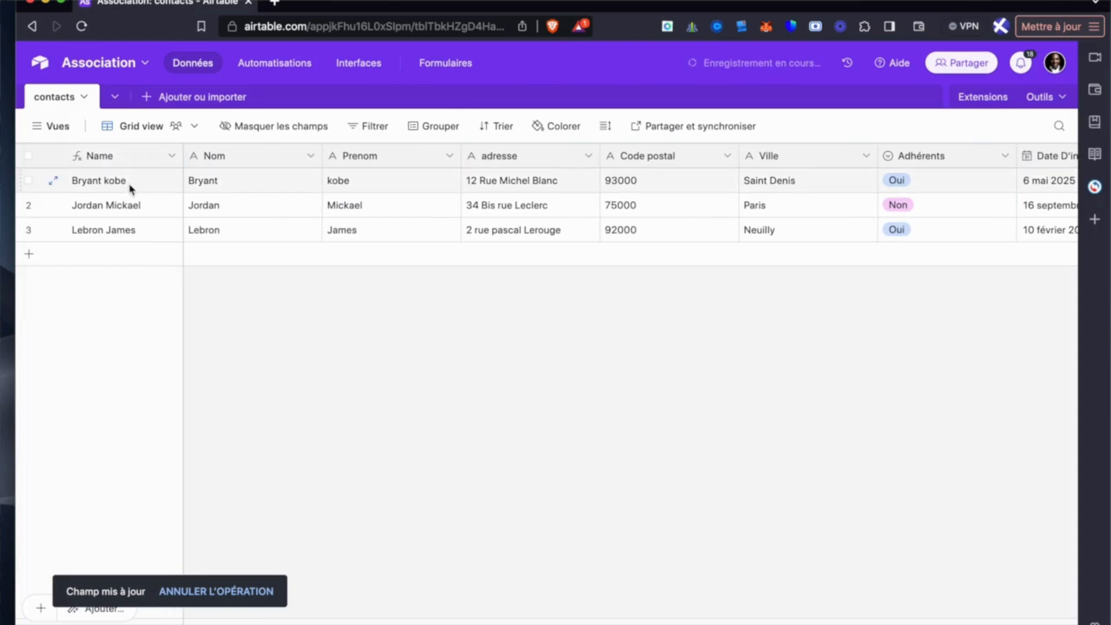
- Check the record labels in the Calendrier D'adhésion view and look through the view types available for creation
click(52, 125)
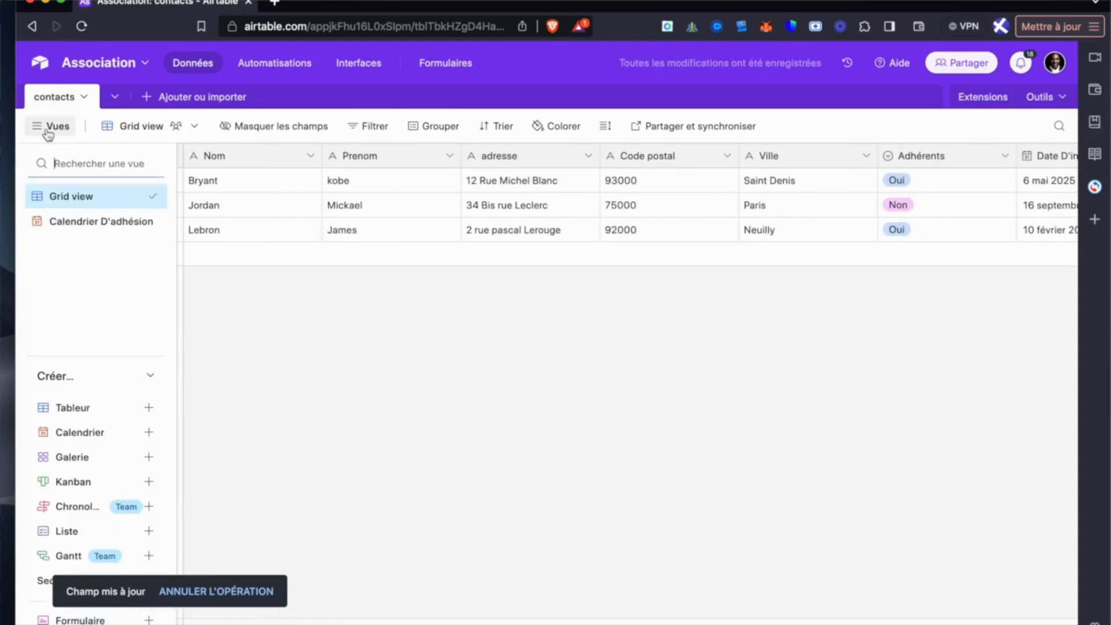
click(65, 221)
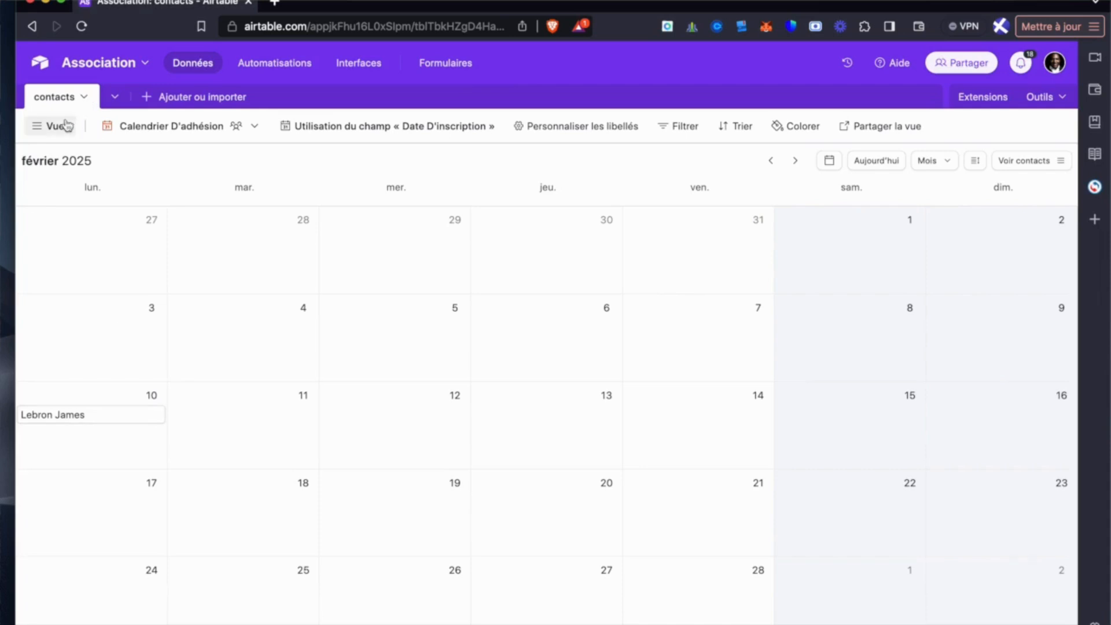
click(40, 126)
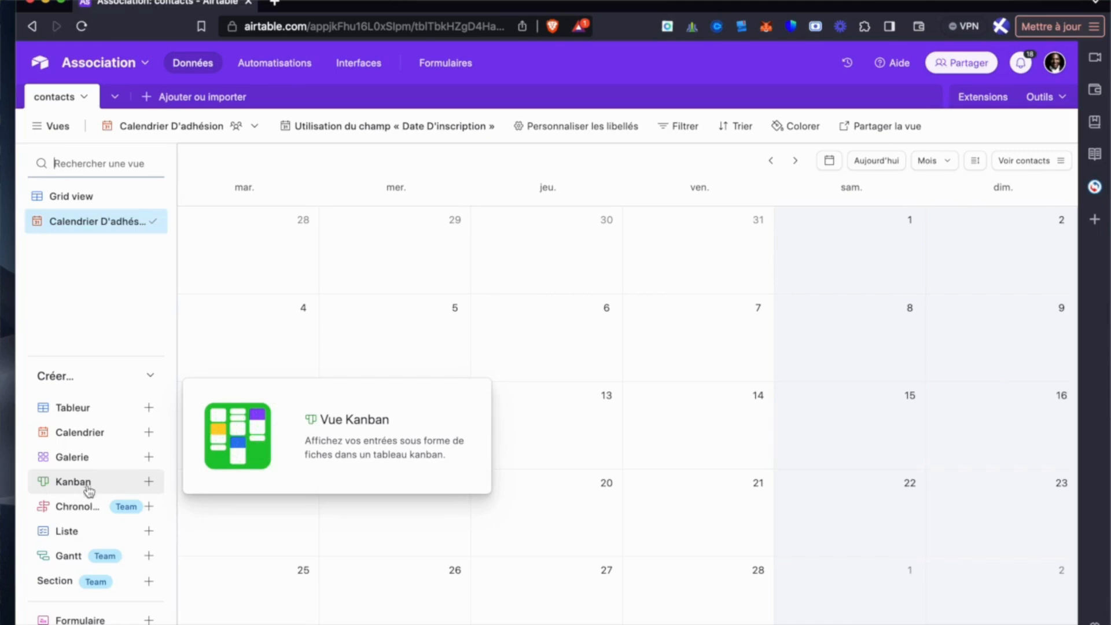
mouse_move(87, 514)
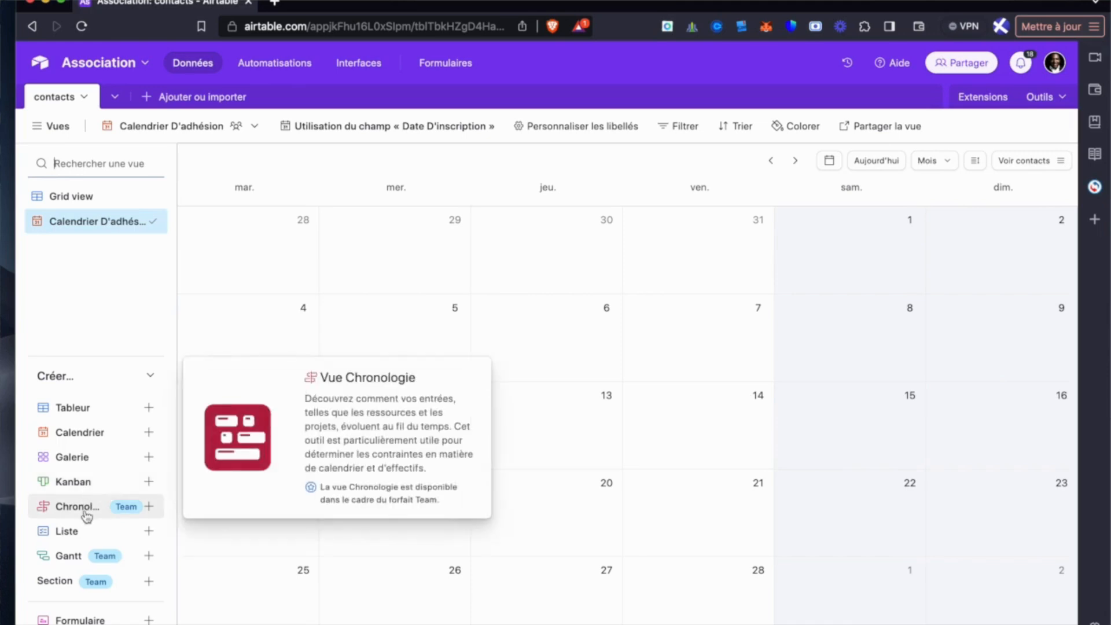